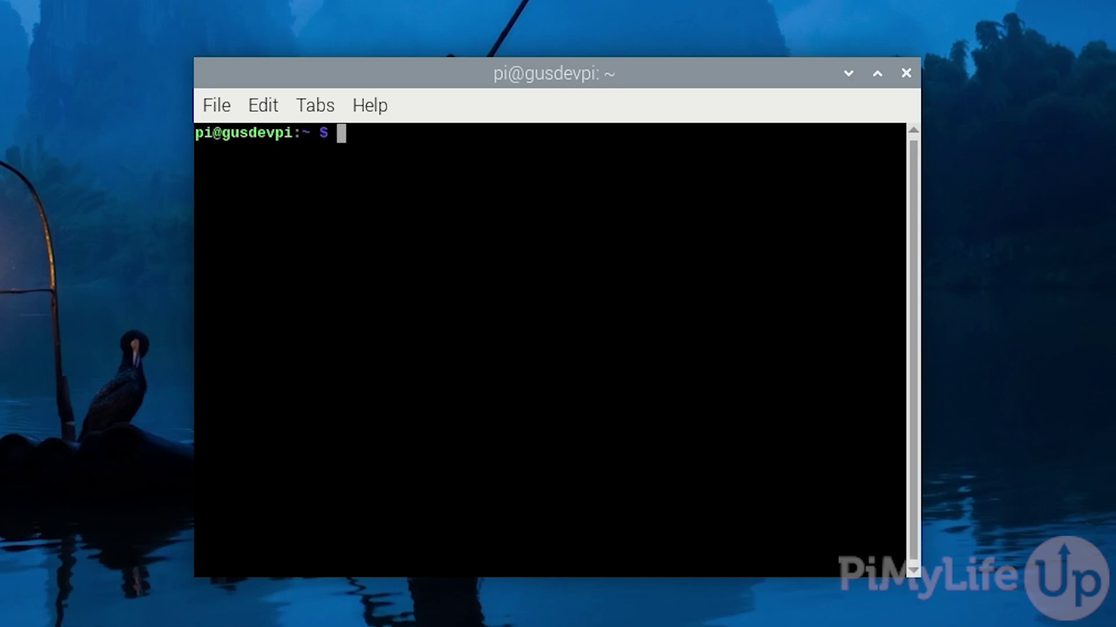
{"action": "type", "text": "sudo apt update"}
- Refresh package lists with apt update, run apt upgrade -y, then clear the screen
{"action": "key", "text": "Return"}
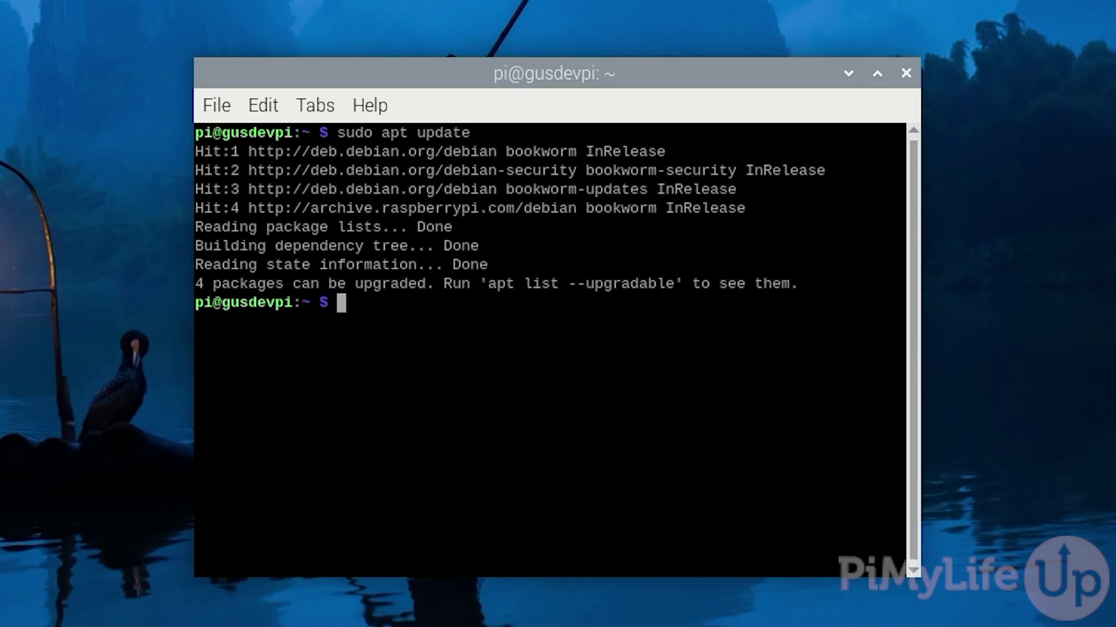
{"action": "type", "text": "sudo apt upgrade -y"}
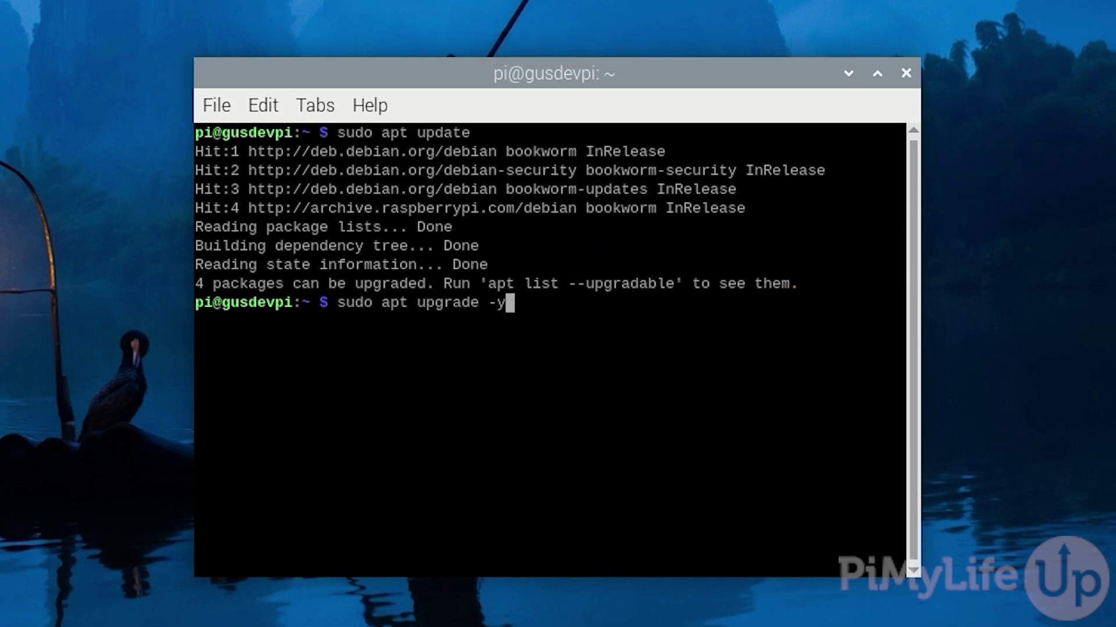
{"action": "key", "text": "Return"}
{"action": "type", "text": "clear"}
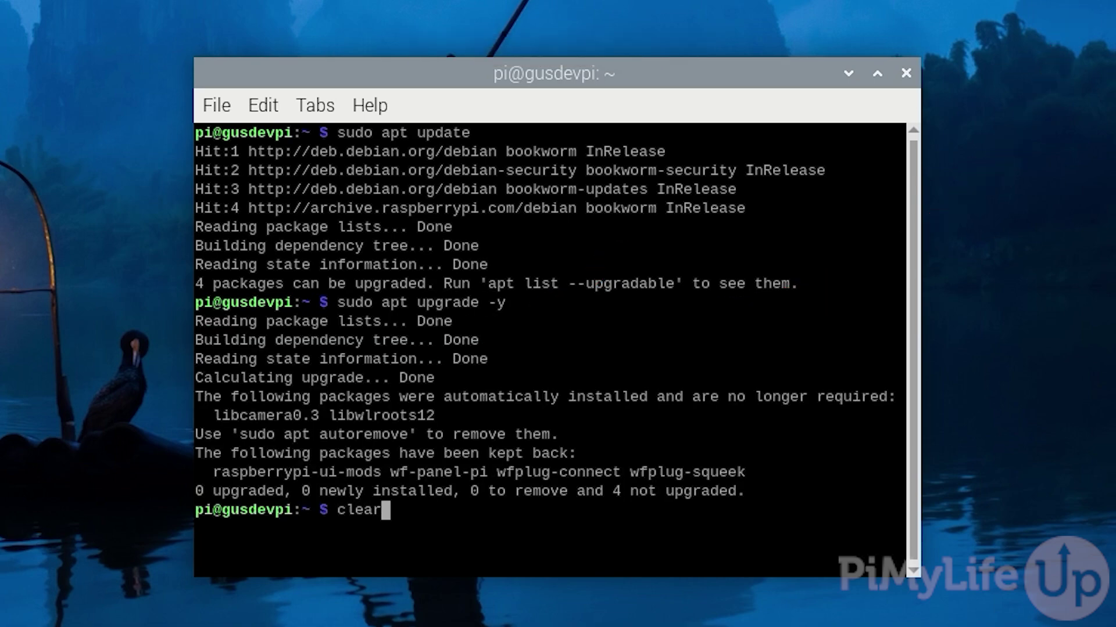
{"action": "key", "text": "Return"}
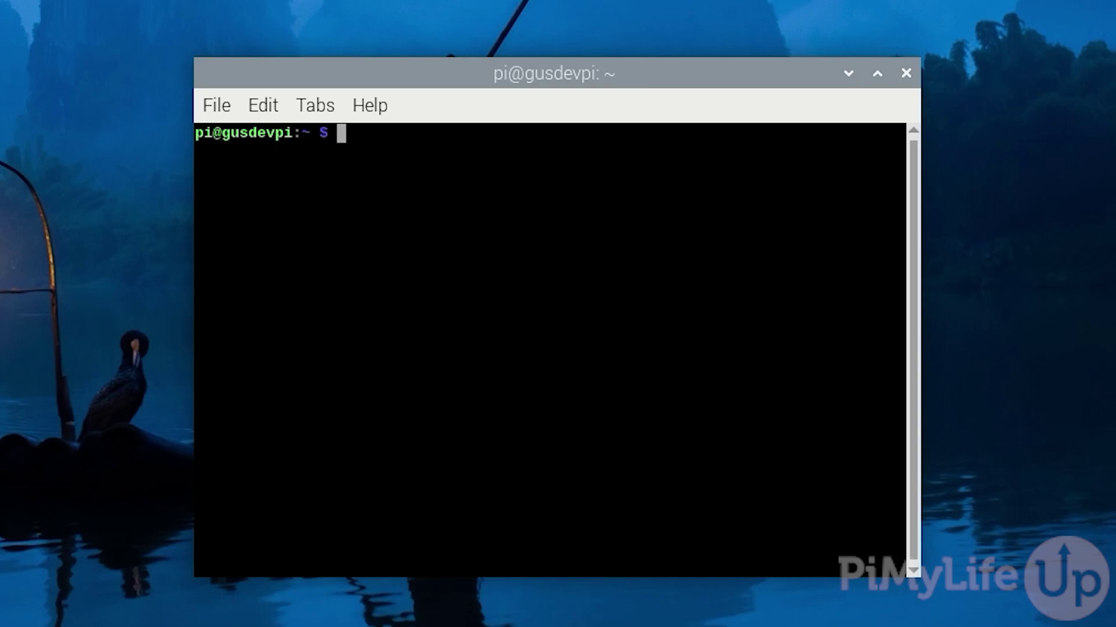
{"action": "type", "text": "docker -v"}
- Check the Docker version, then create /opt/stacks/uptimekuma and change into it
{"action": "key", "text": "Return"}
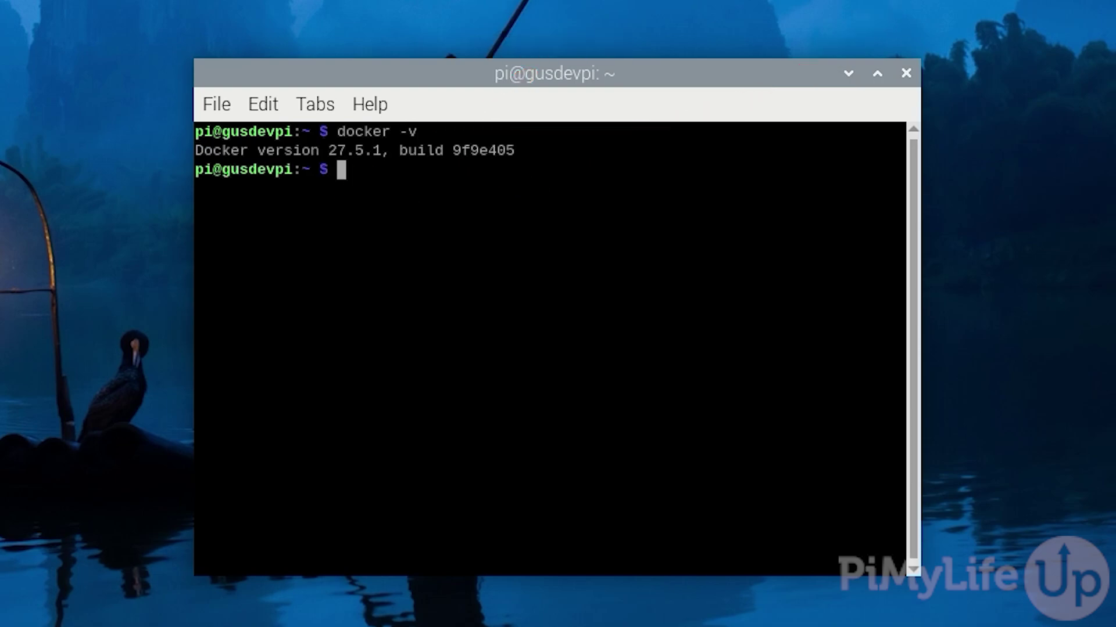
{"action": "type", "text": "clear"}
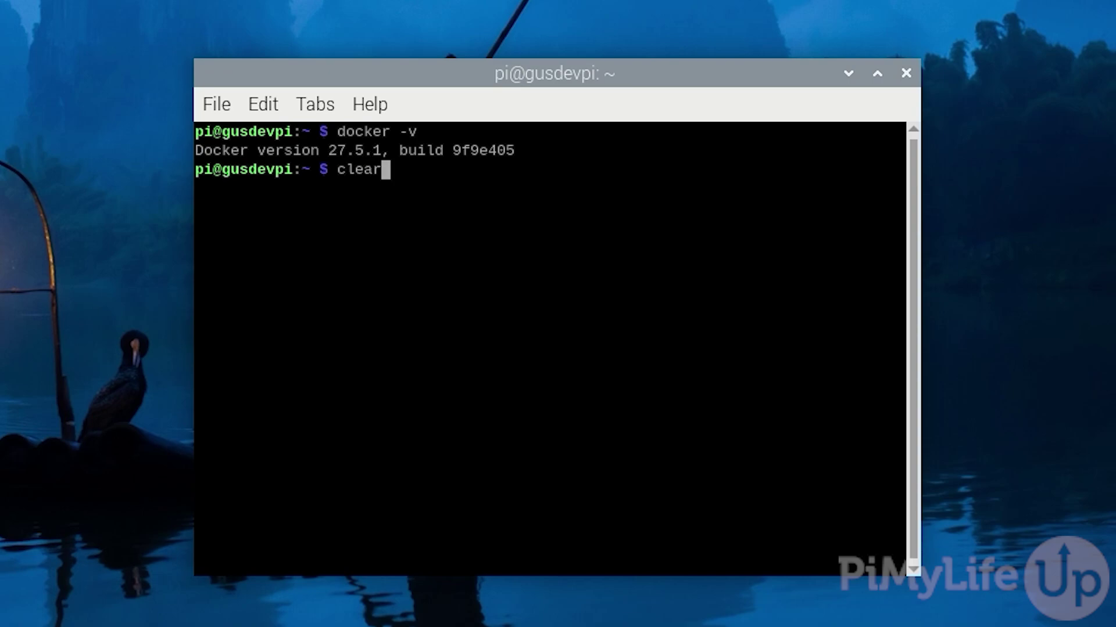
{"action": "key", "text": "Return"}
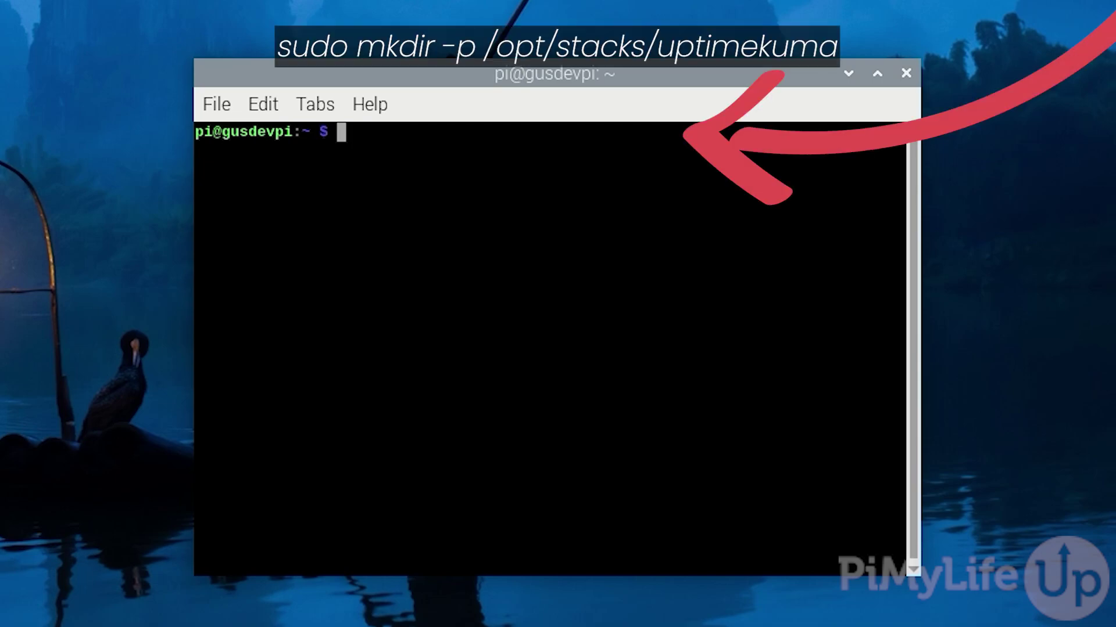
{"action": "type", "text": "sudo mkdir -p /opt/stacks/uptimekuma"}
{"action": "key", "text": "Return"}
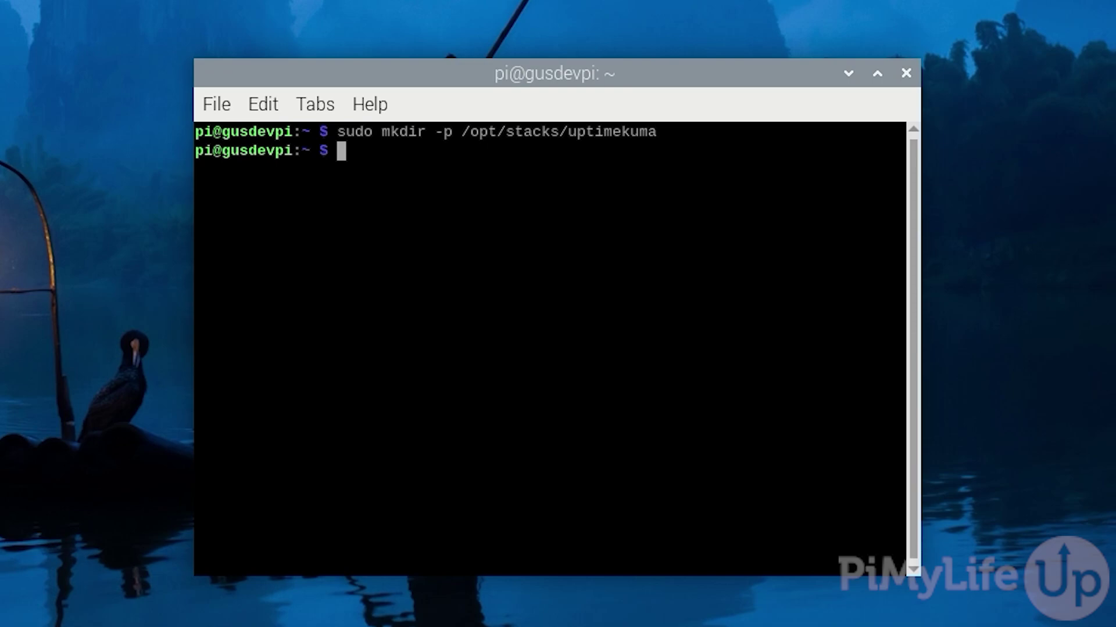
{"action": "type", "text": "cd /opt/stacks/uptimekuma"}
{"action": "key", "text": "Return"}
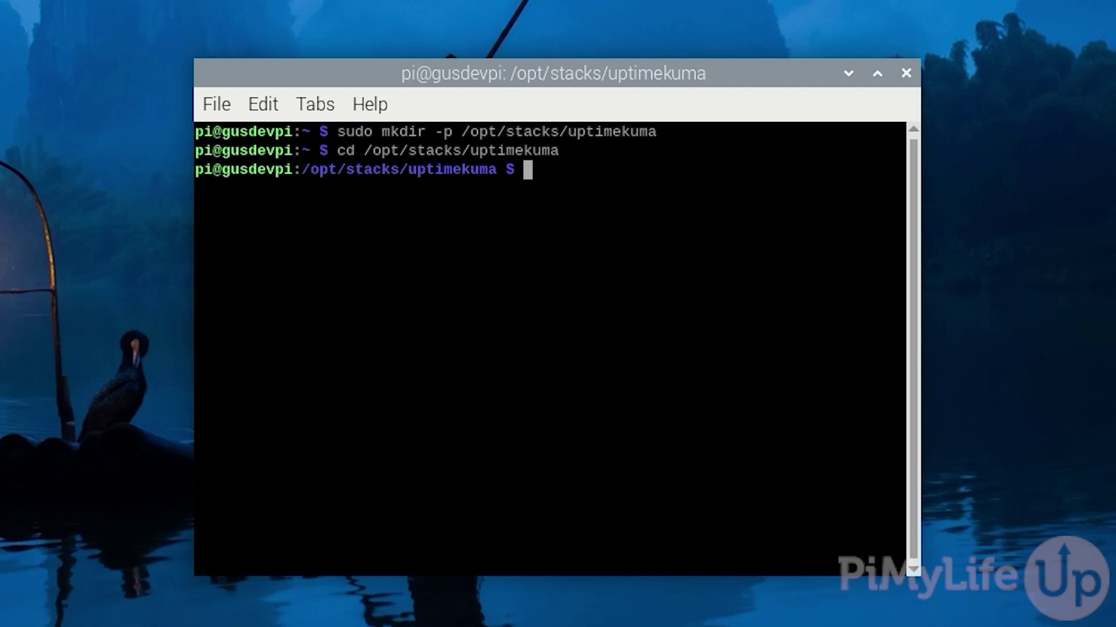
{"action": "type", "text": "clear"}
- Install wget and download Uptime Kuma's compose.yaml from git.pimylifeup.com, clearing the screen between commands
{"action": "key", "text": "Return"}
{"action": "type", "text": "sudo apt install wget"}
{"action": "key", "text": "Return"}
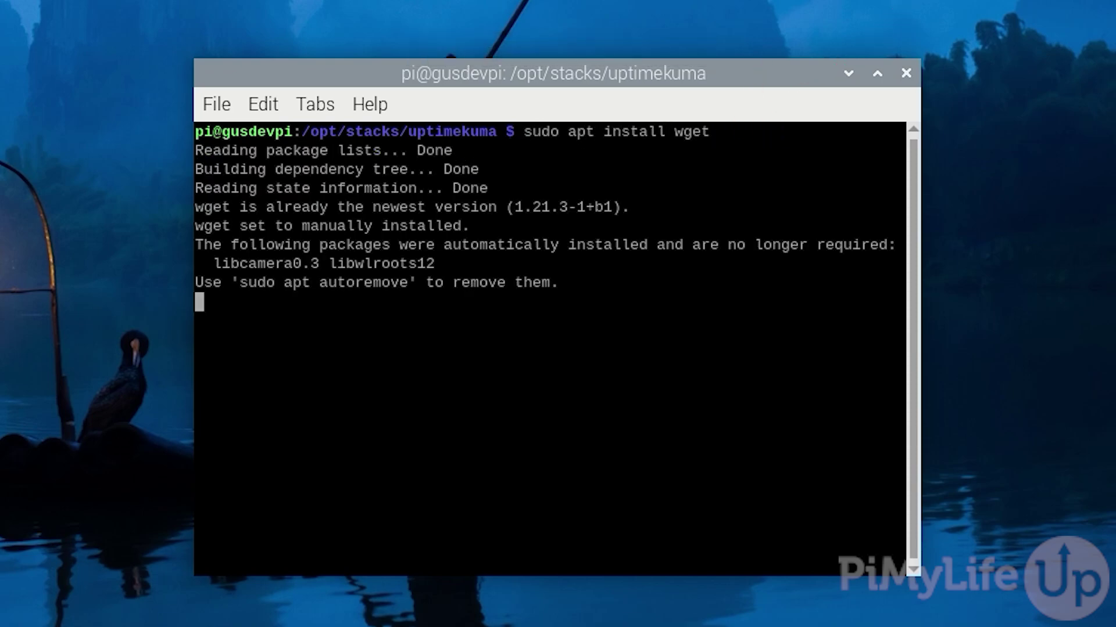
{"action": "type", "text": "clear"}
{"action": "key", "text": "Return"}
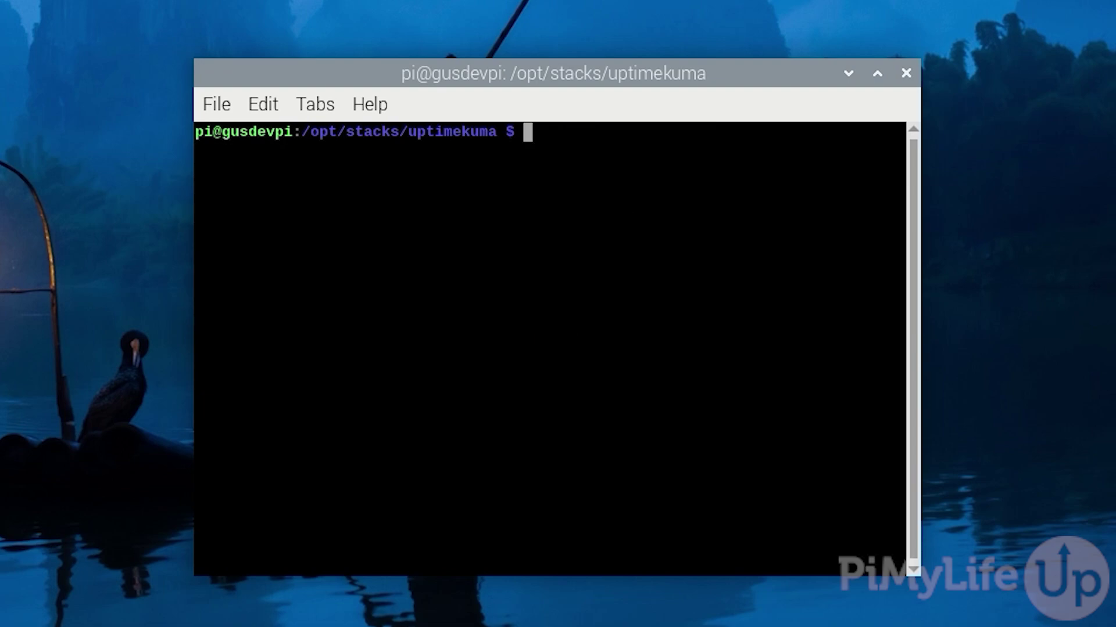
{"action": "type", "text": "sudo wget "}
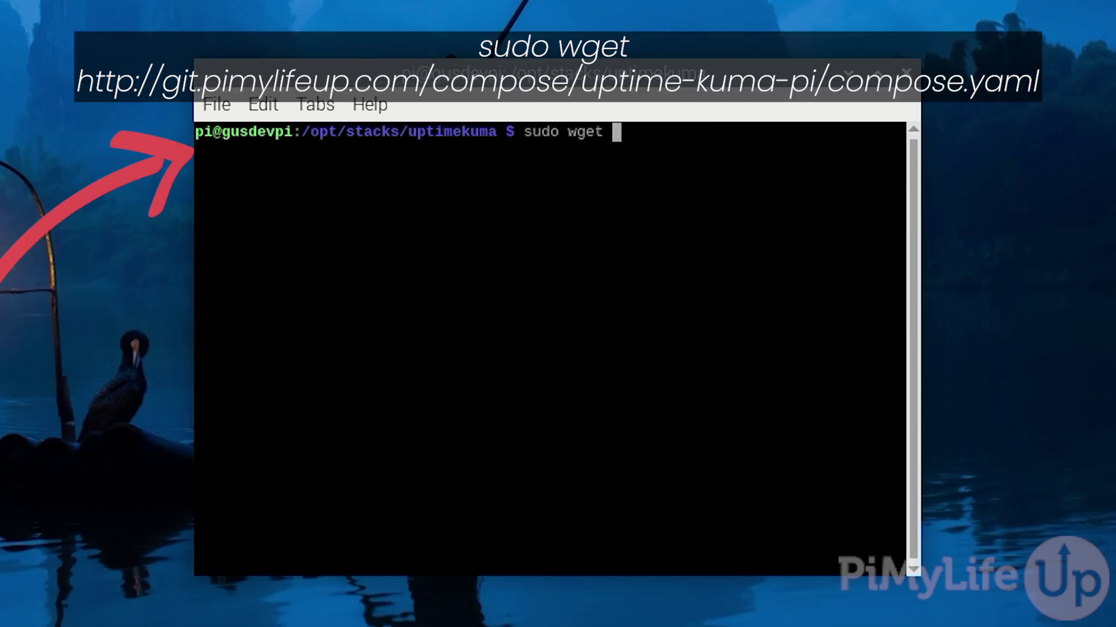
{"action": "type", "text": "https://git.pimylifeup.com/compose/"}
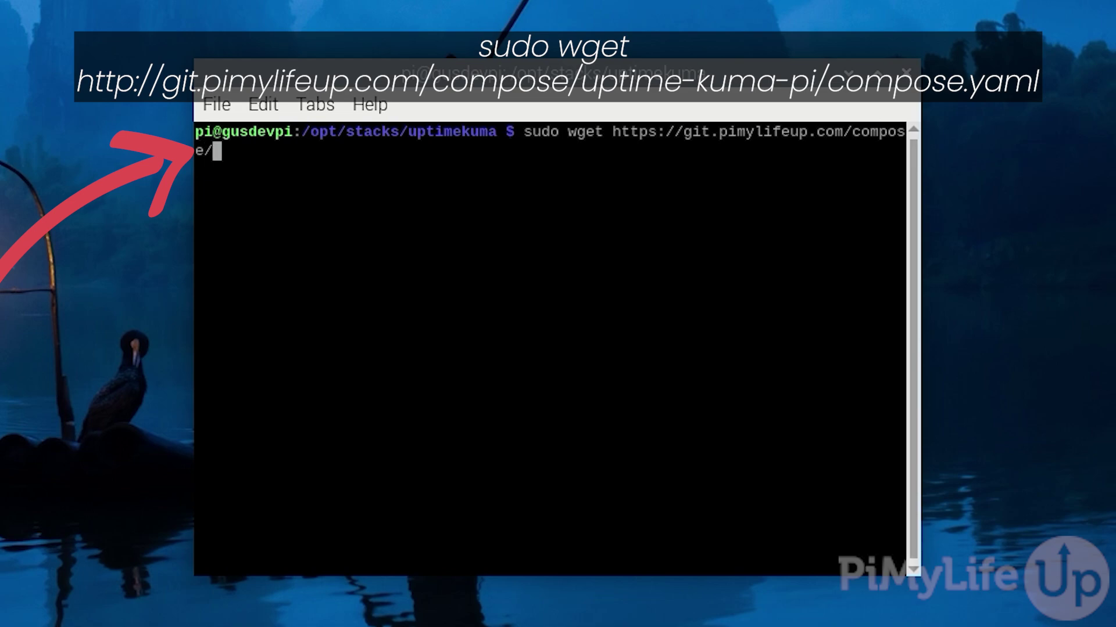
{"action": "type", "text": "uptime-kuima-pi/compose.yaml"}
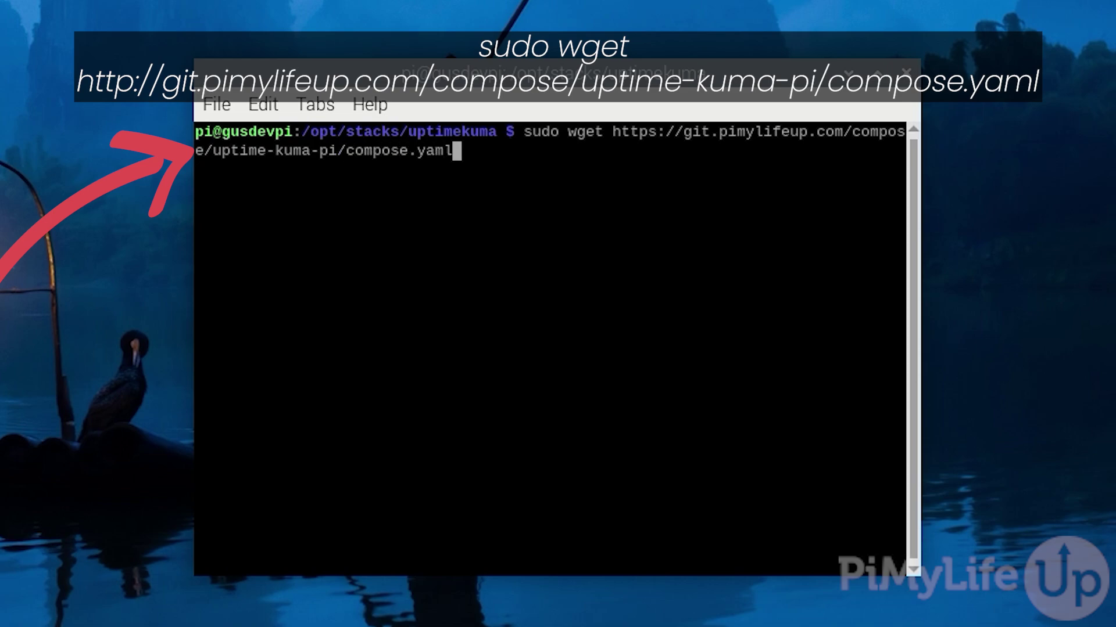
{"action": "key", "text": "Return"}
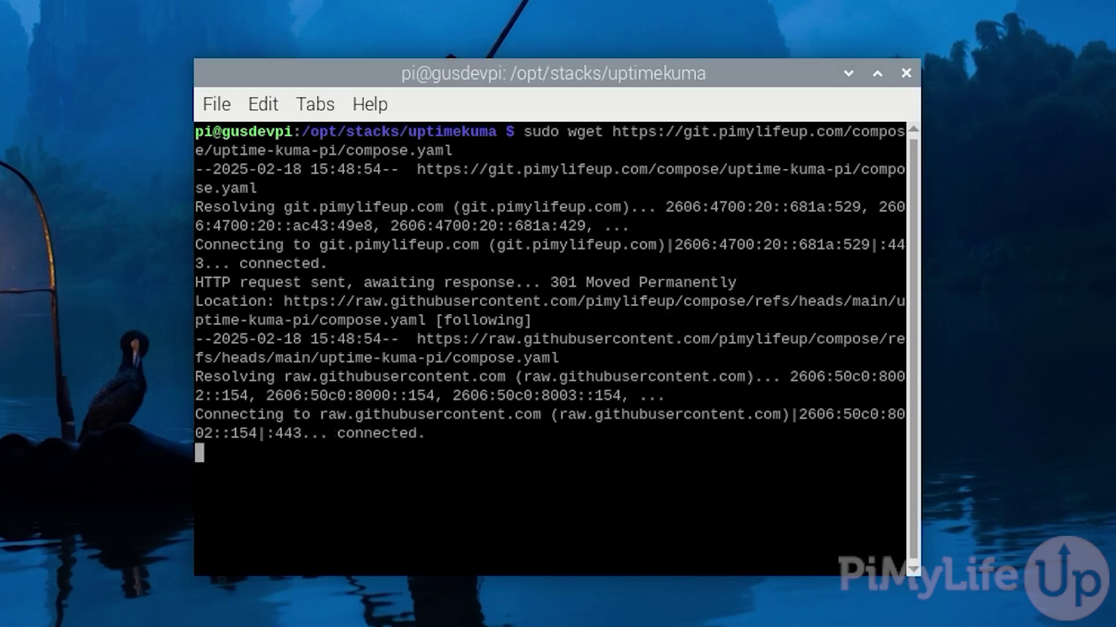
{"action": "type", "text": "clear"}
{"action": "key", "text": "Return"}
{"action": "type", "text": "sudo nano compose.yaml"}
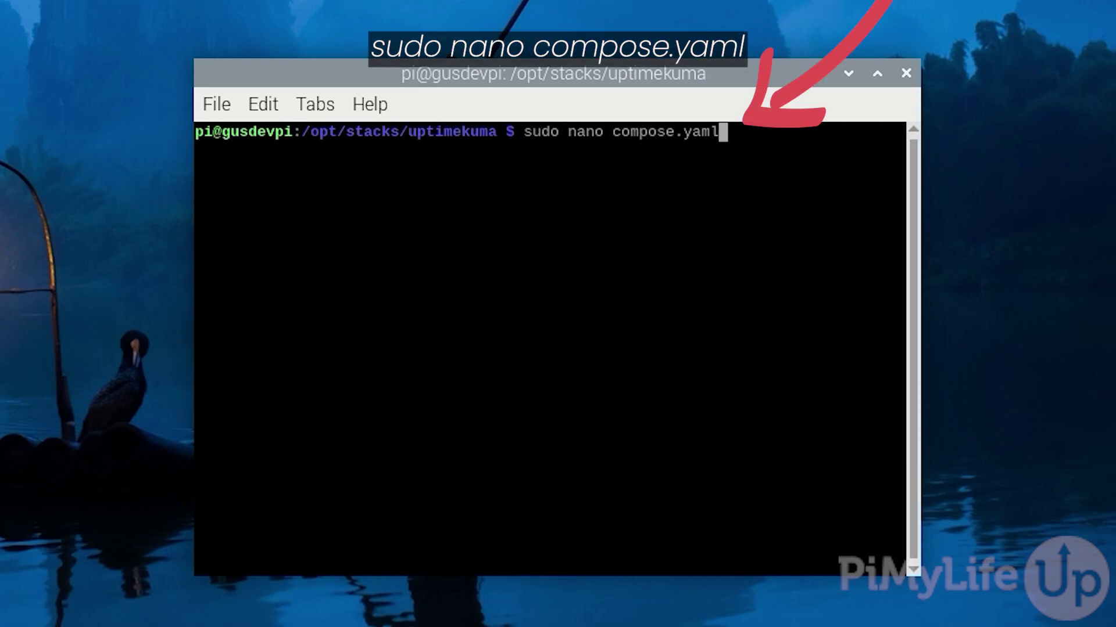
{"action": "key", "text": "Return"}
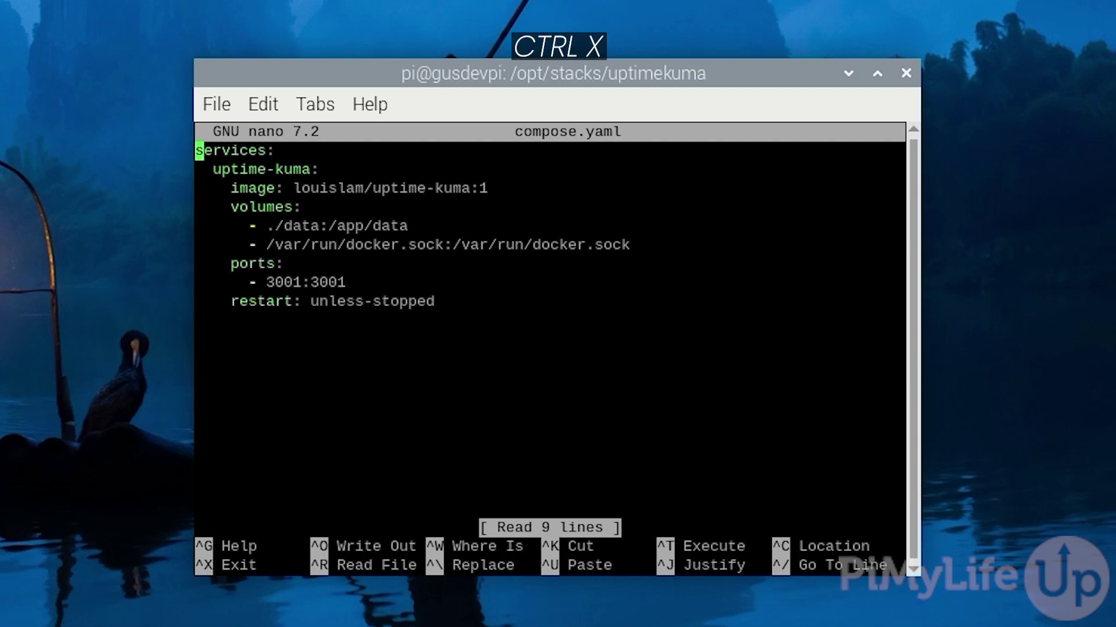
{"action": "key", "text": "ctrl+x"}
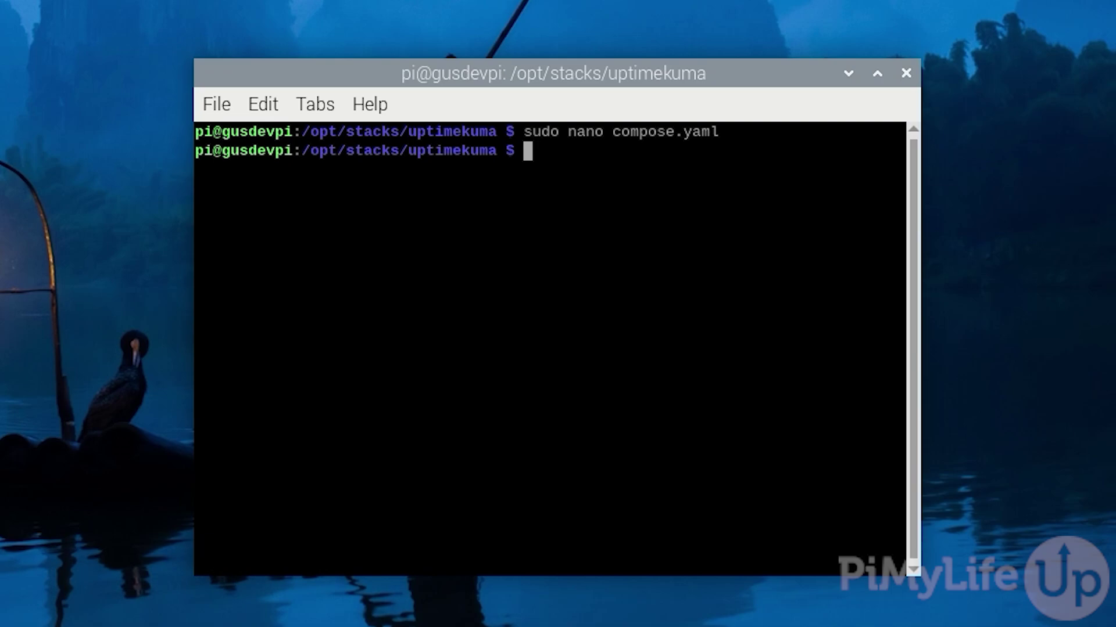
{"action": "type", "text": "docker compose up -d"}
- Start Uptime Kuma with docker compose up -d and show the Pi's IP with hostname -I
{"action": "key", "text": "Return"}
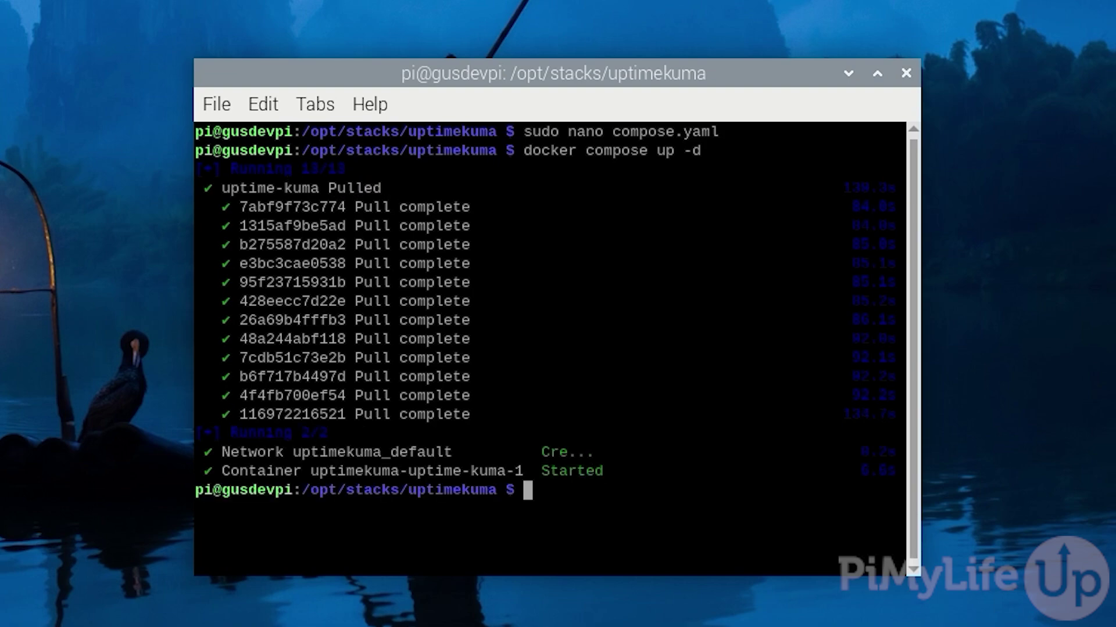
{"action": "type", "text": "hostname -I"}
{"action": "key", "text": "Return"}
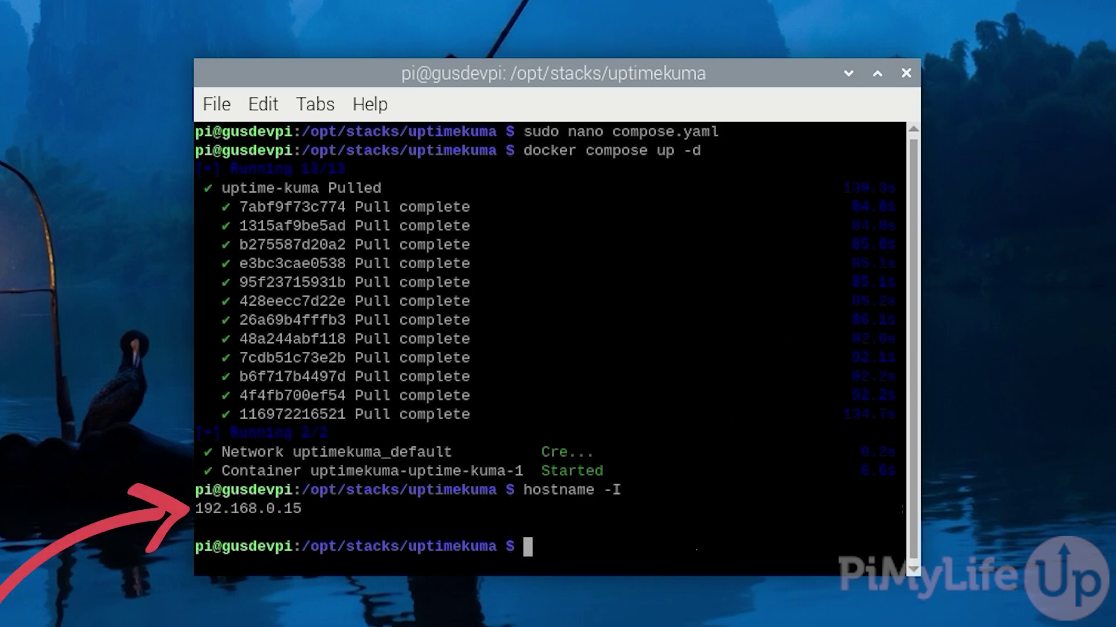
{"action": "type", "text": "clear"}
- Clear the terminal and load 192.168.0.15:3001 in Chromium
{"action": "key", "text": "Return"}
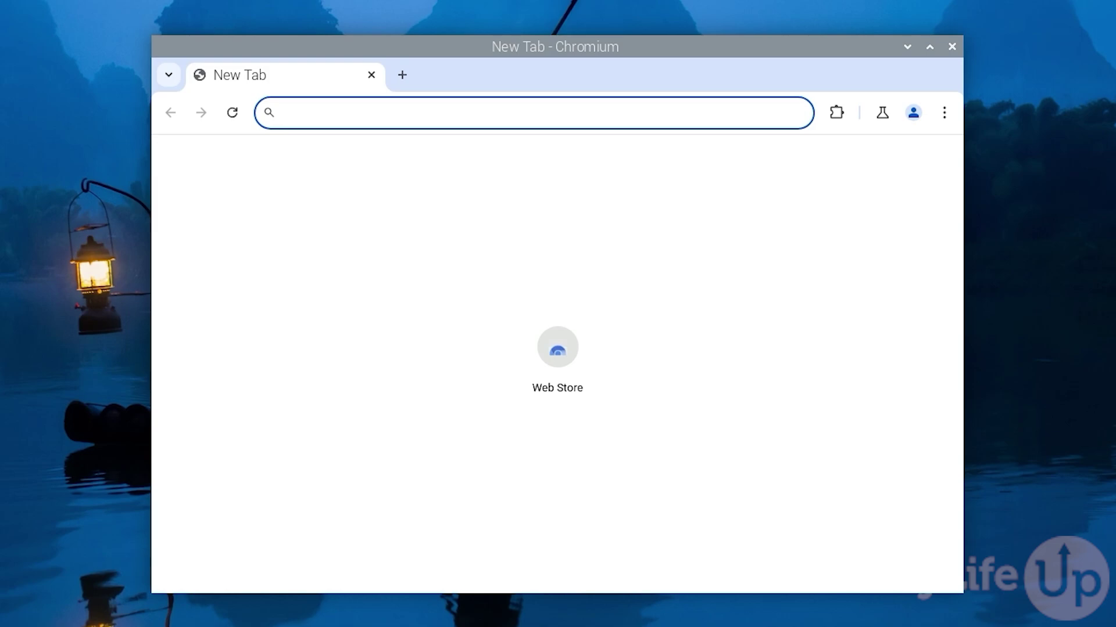
{"action": "type", "text": "19"}
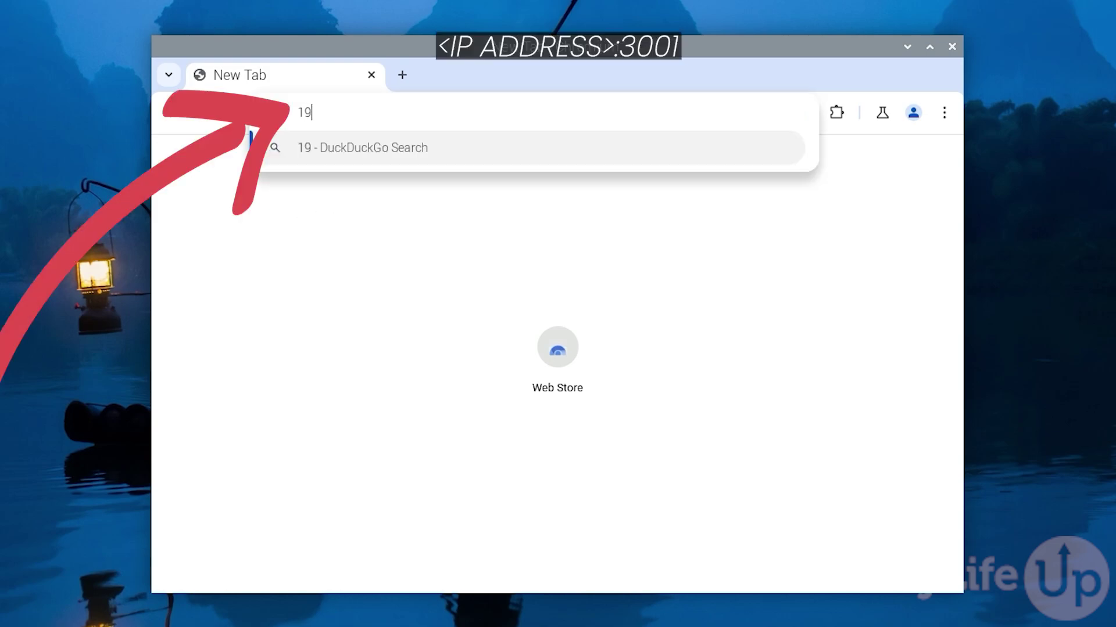
{"action": "type", "text": "2.168.0.15"}
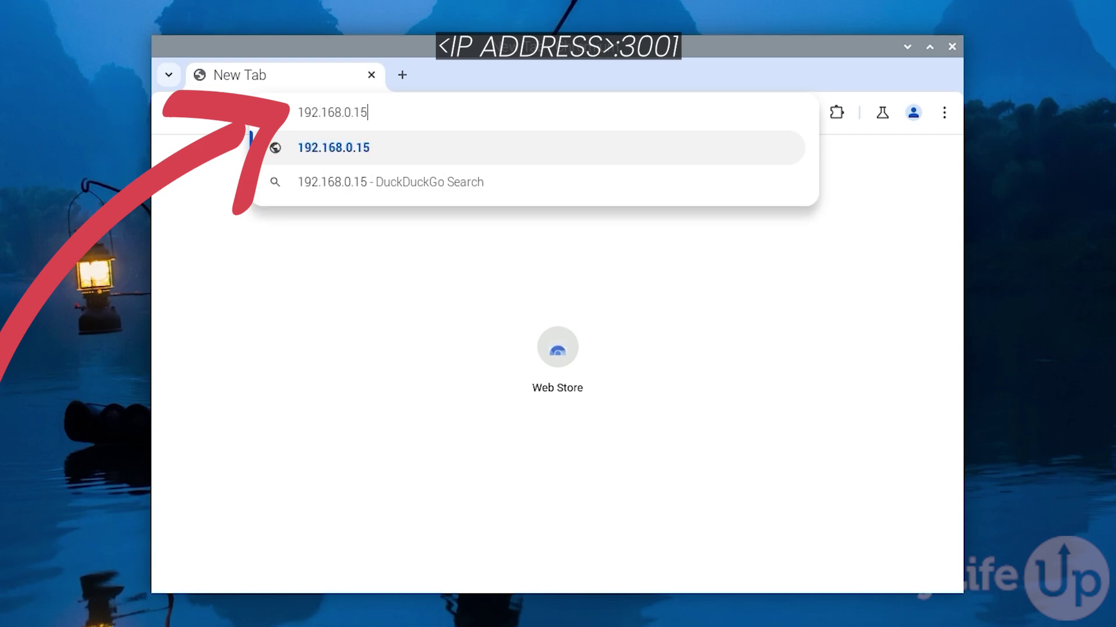
{"action": "type", "text": ":3001"}
{"action": "key", "text": "Return"}
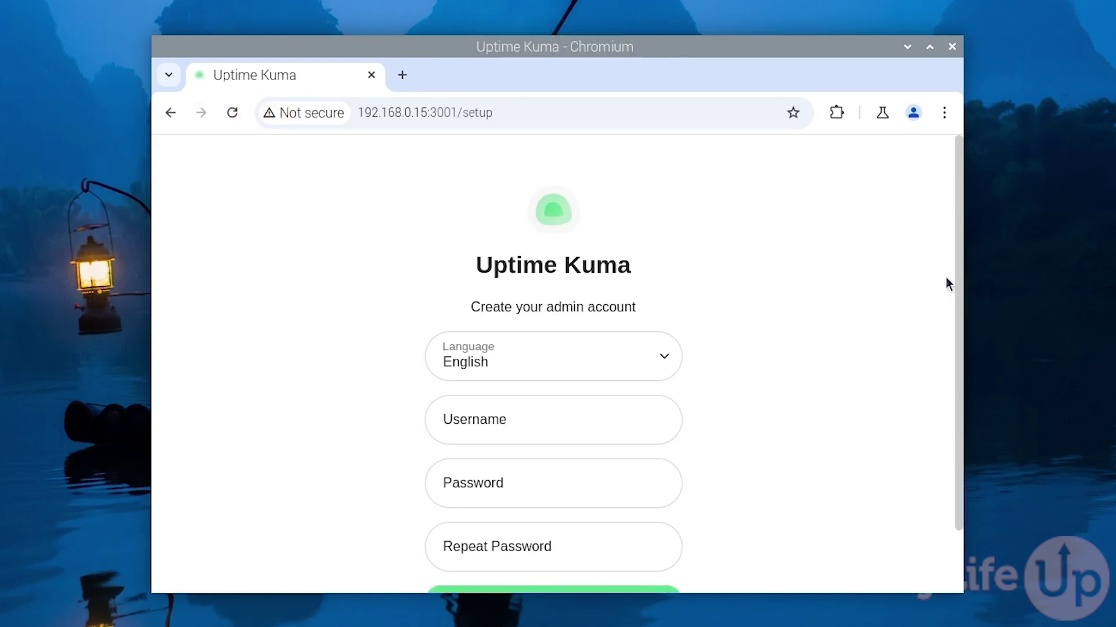
{"action": "scroll", "coordinate": [957, 258], "scroll_direction": "down", "scroll_amount": 2}
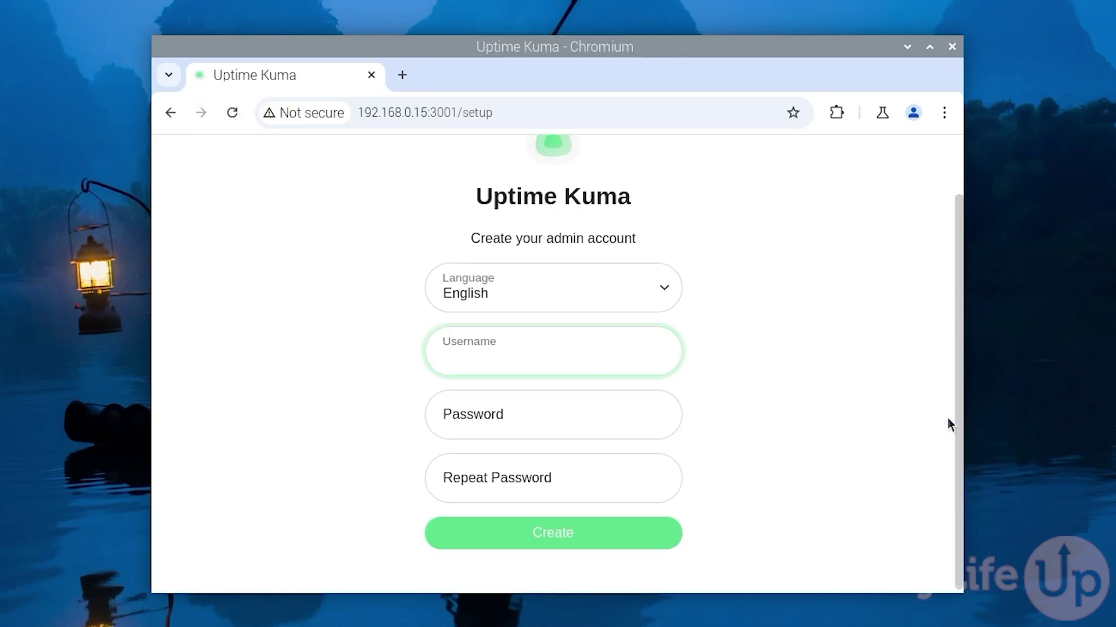
{"action": "type", "text": "pimylifeup"}
- Enter the admin username, password and repeated password, then submit the form with Create
{"action": "key", "text": "Tab"}
{"action": "key", "text": "Tab"}
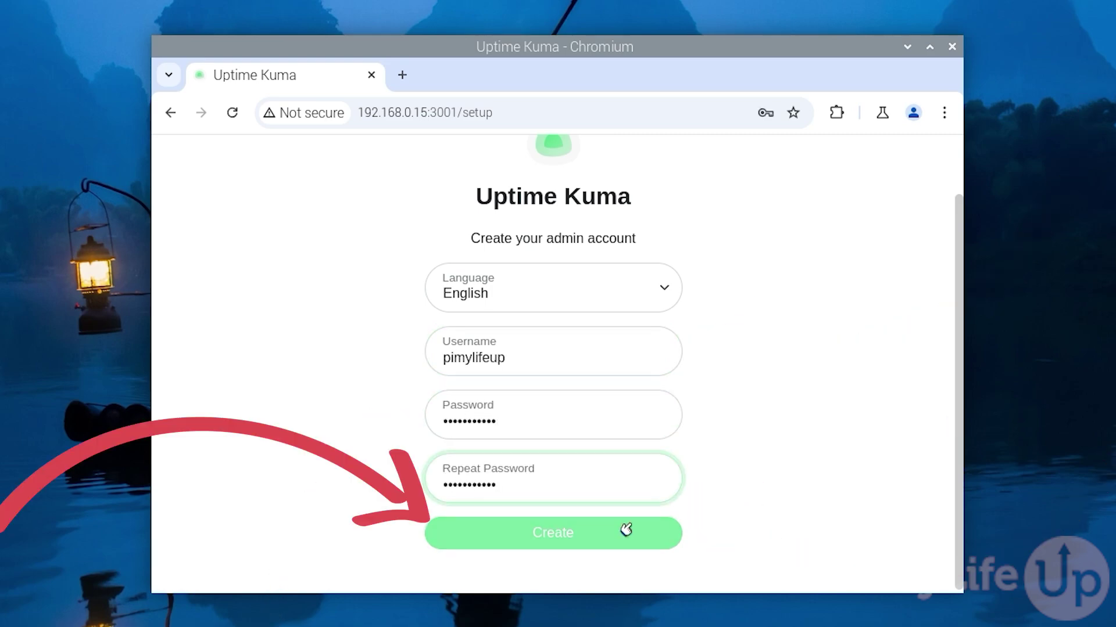
{"action": "left_click", "coordinate": [626, 529]}
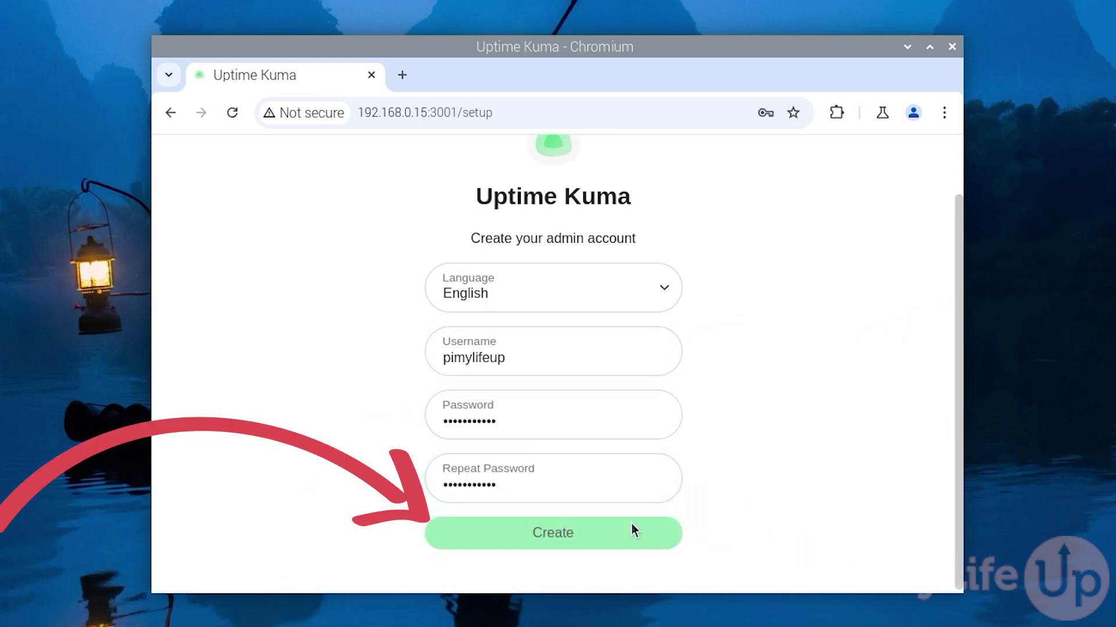
- Choose Never on Chromium's Save password prompt
{"action": "left_click", "coordinate": [687, 394]}
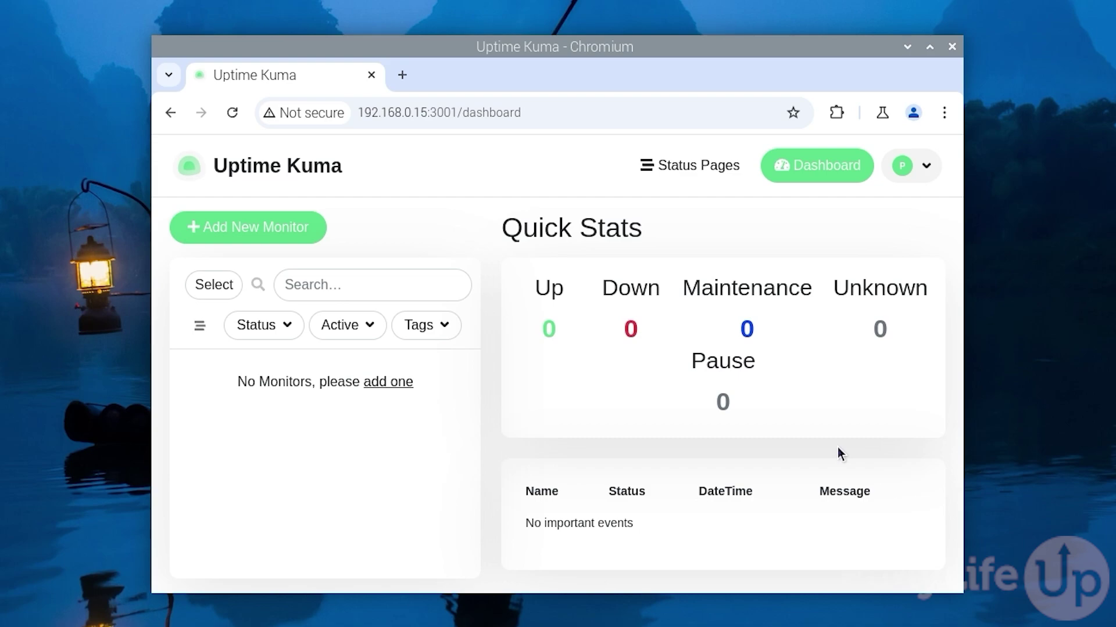
{"action": "left_click", "coordinate": [285, 242]}
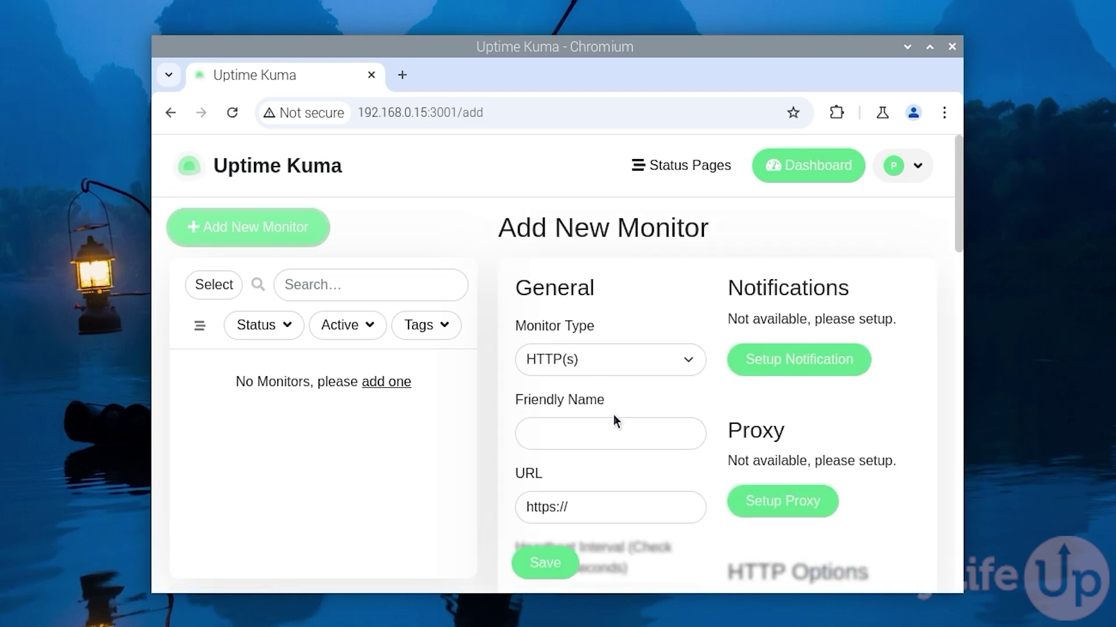
{"action": "scroll", "coordinate": [618, 403], "scroll_direction": "down", "scroll_amount": 2}
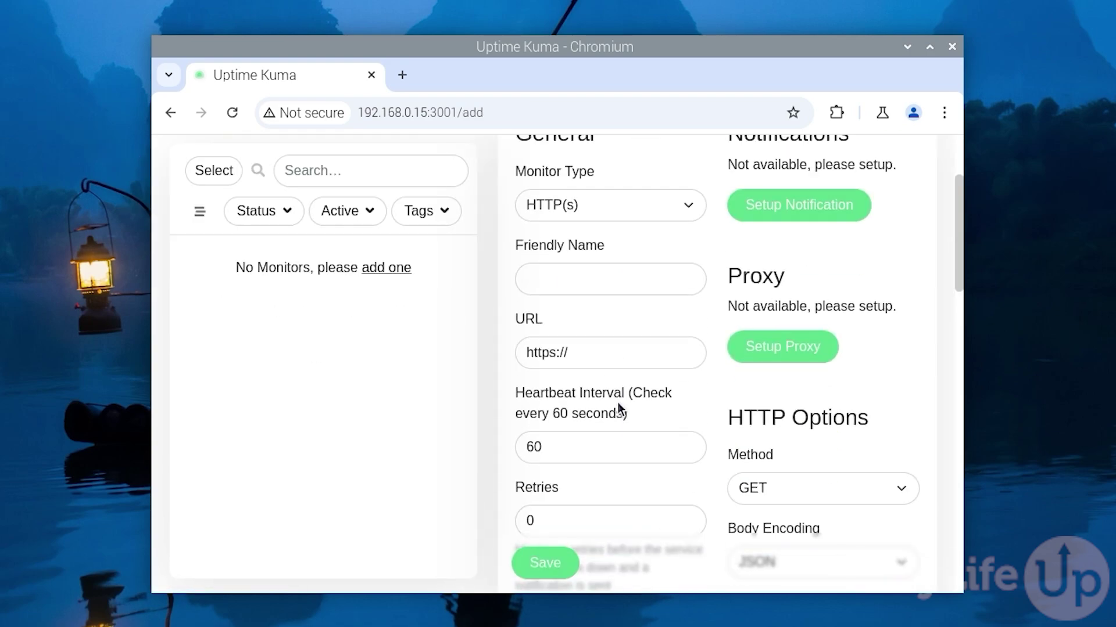
{"action": "left_click", "coordinate": [598, 275]}
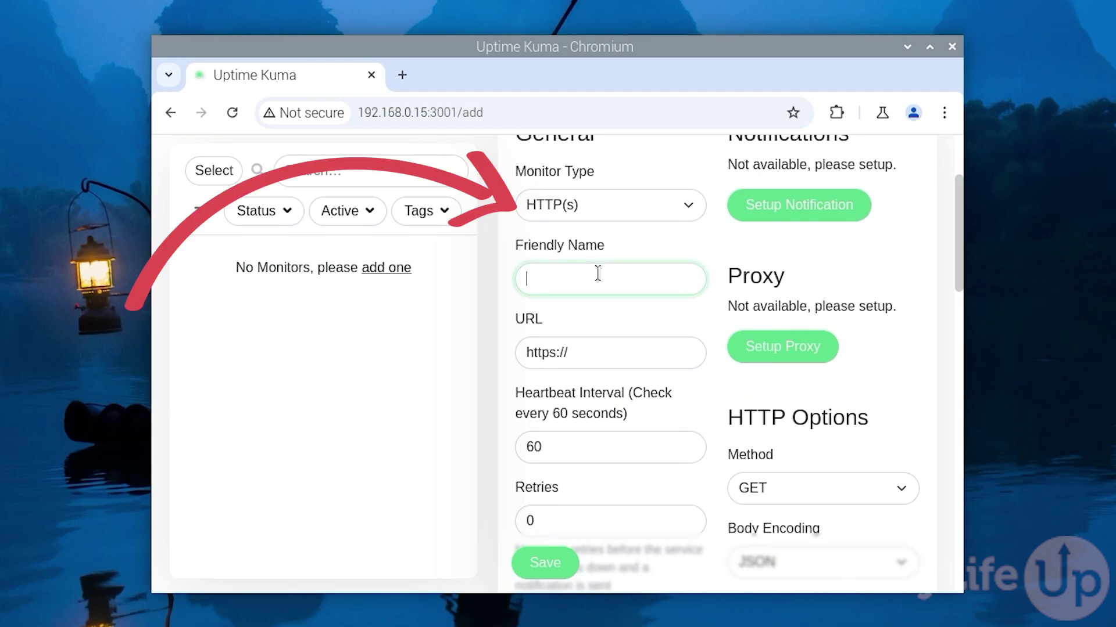
{"action": "type", "text": "Pi"}
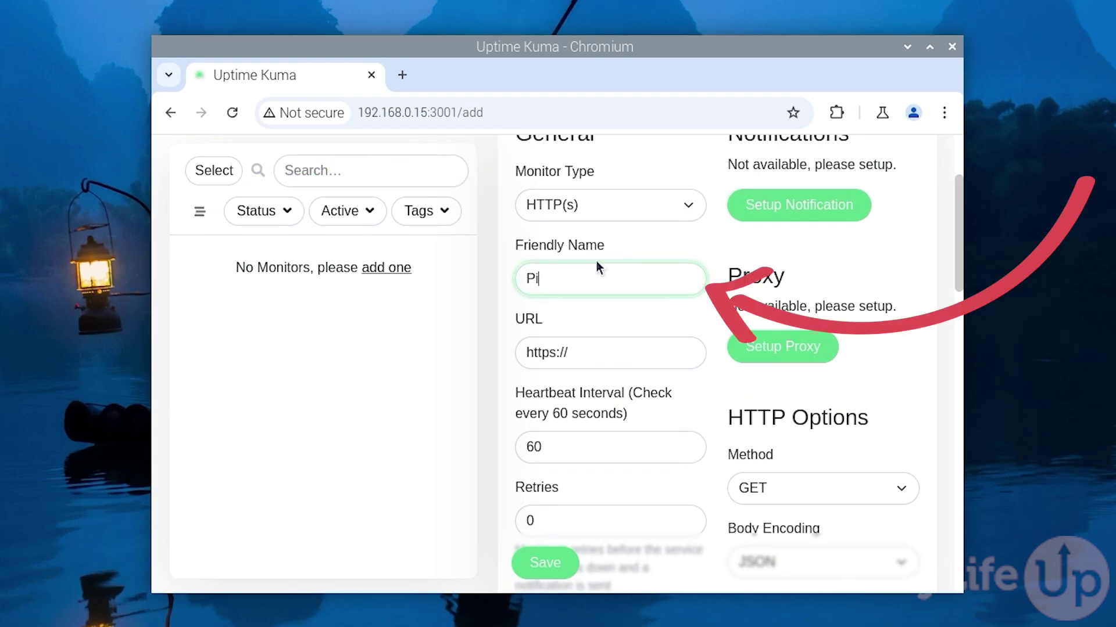
{"action": "type", "text": " My Life Up"}
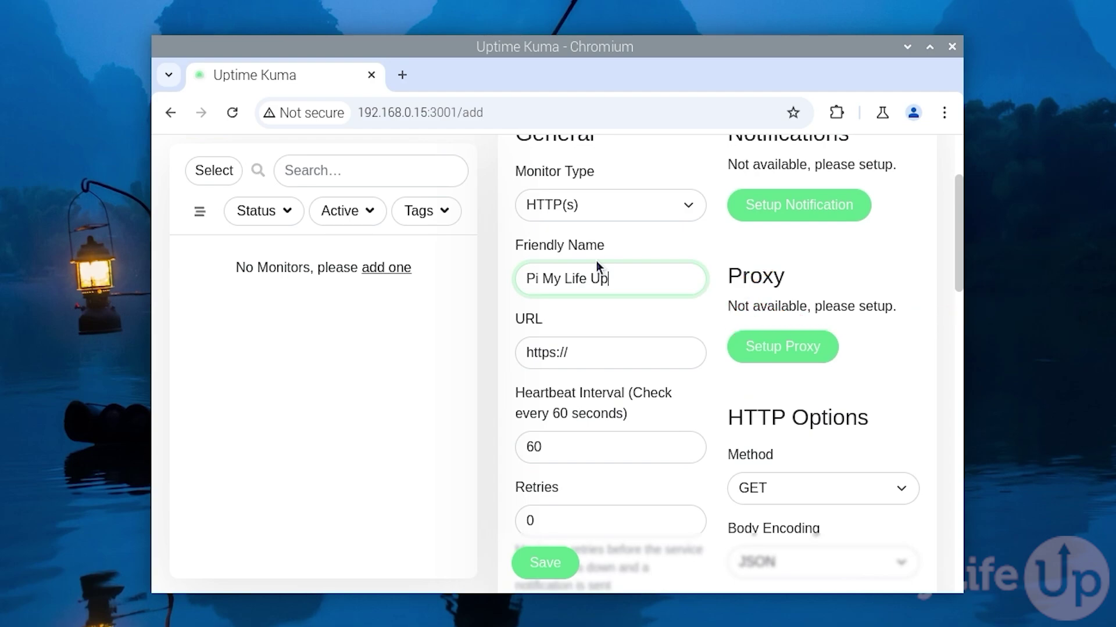
{"action": "key", "text": "Tab"}
{"action": "key", "text": "End"}
{"action": "type", "text": "pimylifeup.com"}
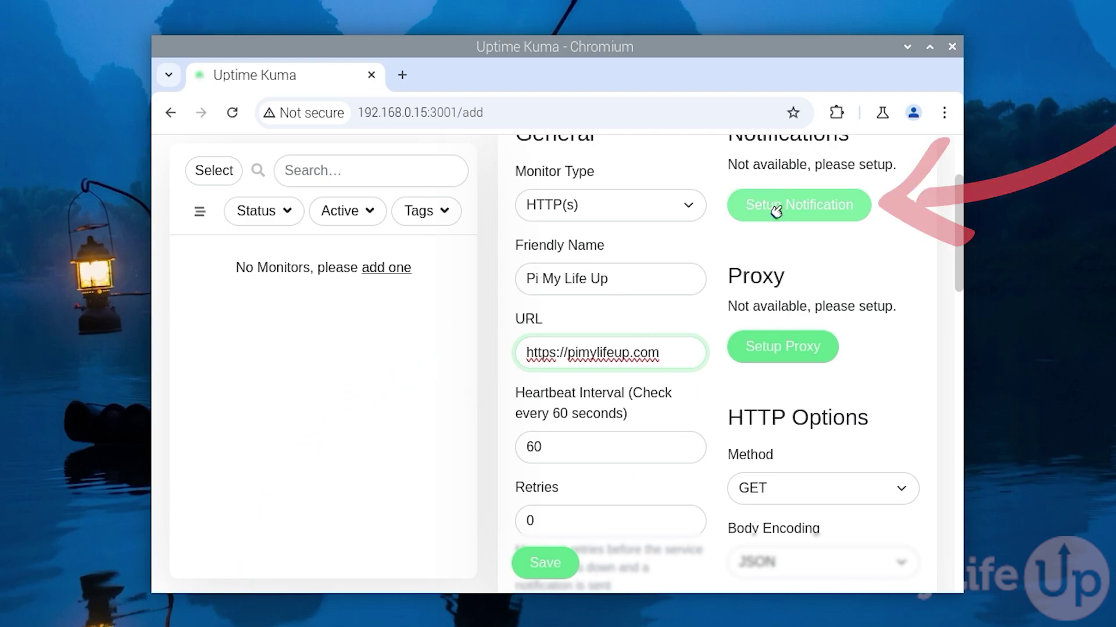
- Browse the notification setup's available types and close it without adding a notification
{"action": "left_click", "coordinate": [775, 211]}
{"action": "left_click", "coordinate": [538, 280]}
{"action": "scroll", "coordinate": [632, 375], "scroll_direction": "down", "scroll_amount": 5}
{"action": "scroll", "coordinate": [627, 383], "scroll_direction": "up", "scroll_amount": 10}
{"action": "scroll", "coordinate": [690, 374], "scroll_direction": "down", "scroll_amount": 5}
{"action": "scroll", "coordinate": [686, 377], "scroll_direction": "down", "scroll_amount": 5}
{"action": "scroll", "coordinate": [692, 297], "scroll_direction": "up", "scroll_amount": 10}
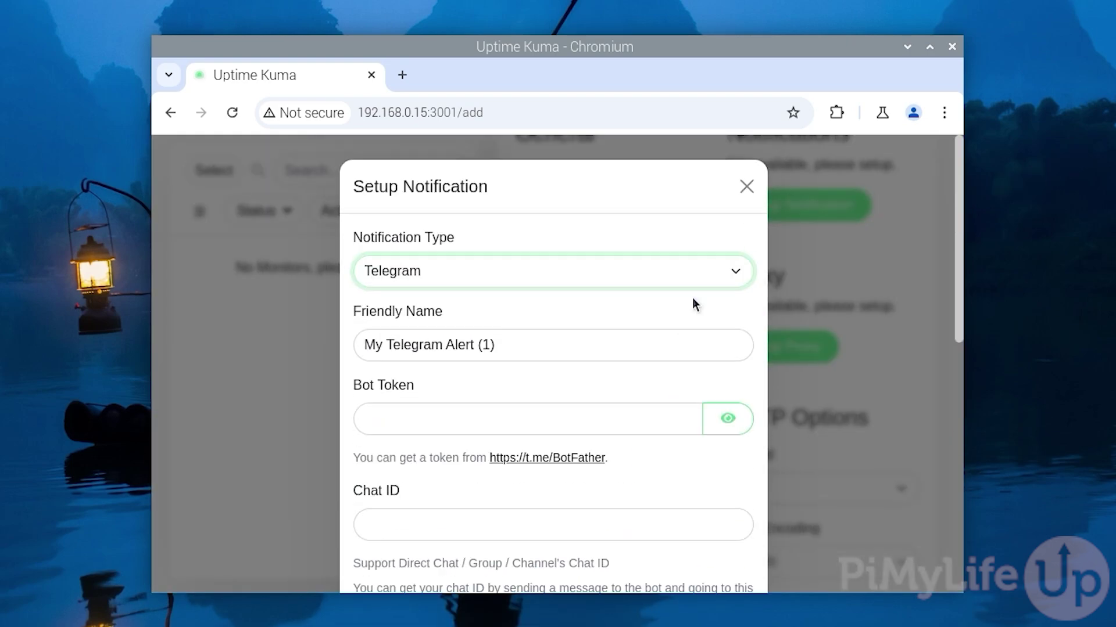
{"action": "left_click", "coordinate": [746, 187]}
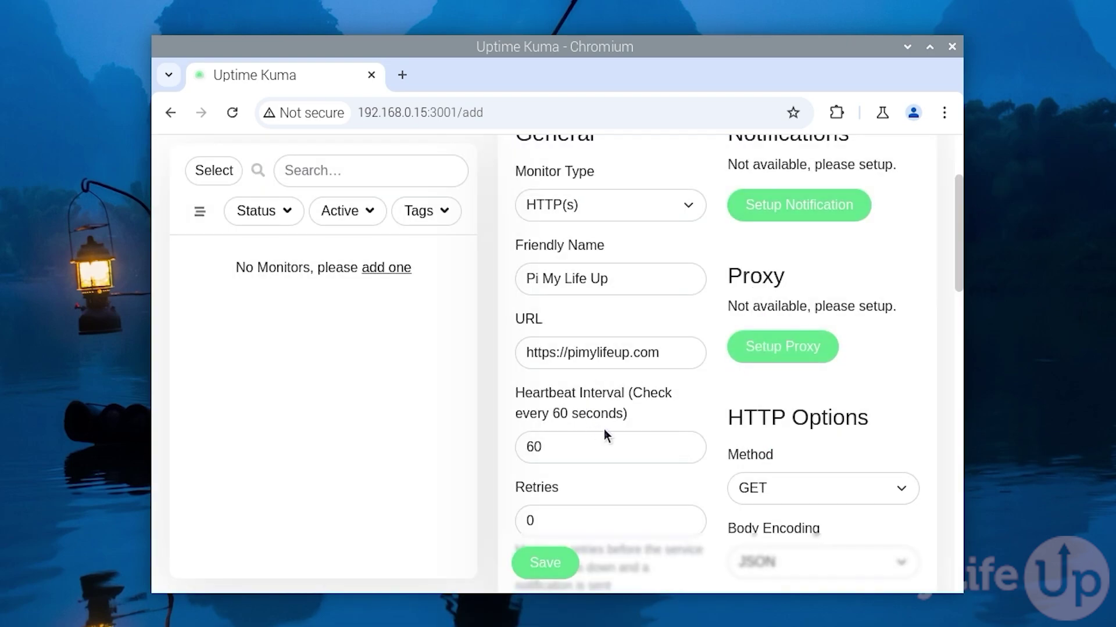
{"action": "scroll", "coordinate": [602, 435], "scroll_direction": "down", "scroll_amount": 2}
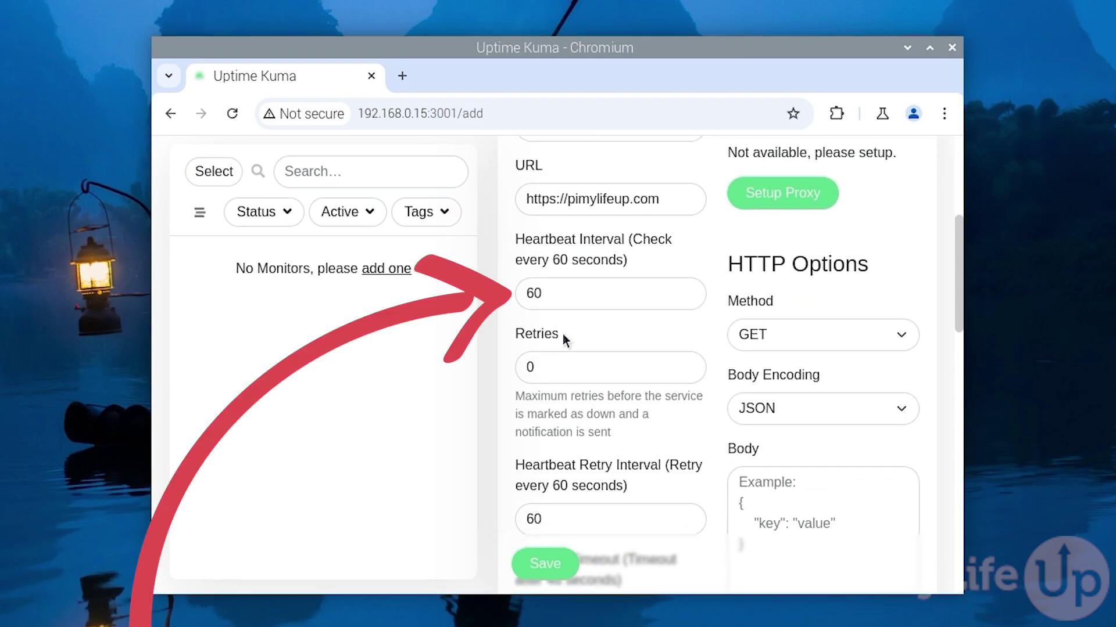
{"action": "scroll", "coordinate": [663, 384], "scroll_direction": "down", "scroll_amount": 2}
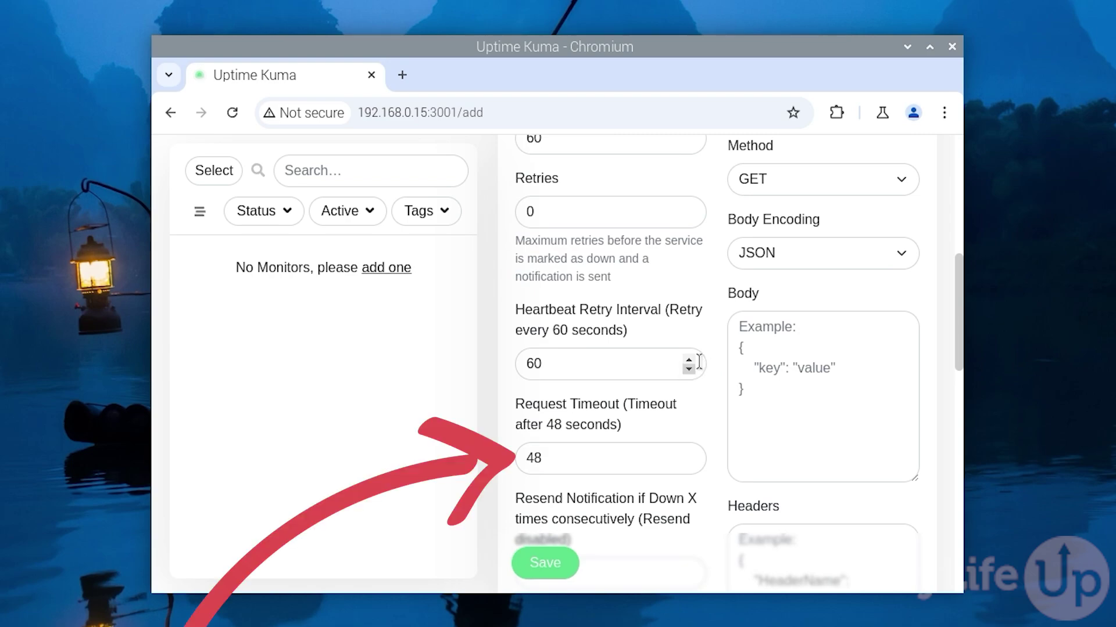
{"action": "scroll", "coordinate": [705, 358], "scroll_direction": "down", "scroll_amount": 3}
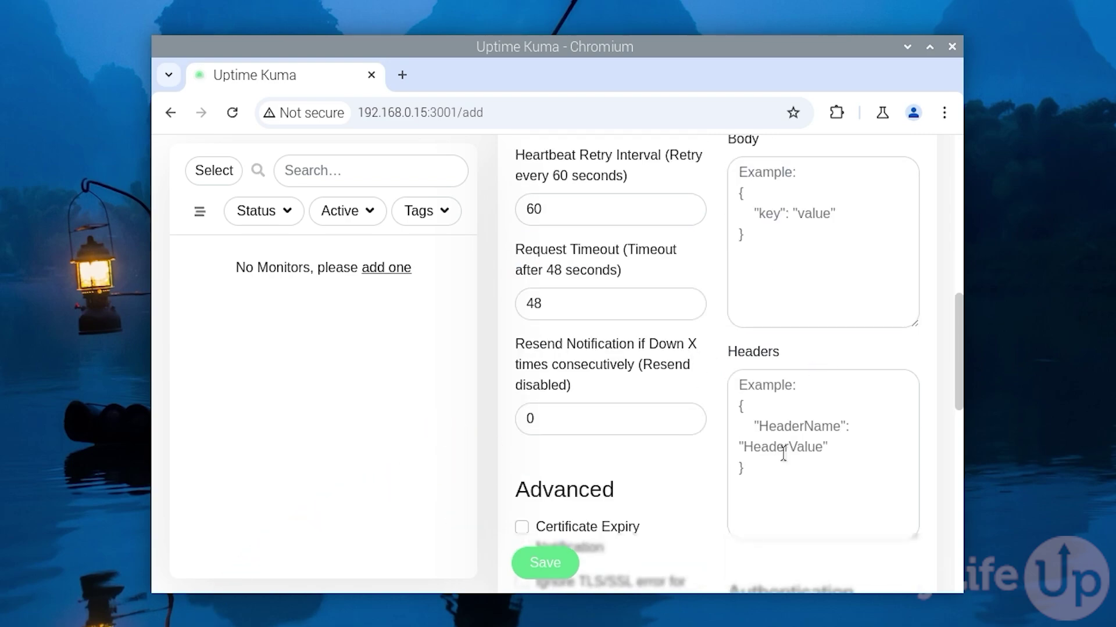
{"action": "scroll", "coordinate": [654, 360], "scroll_direction": "down", "scroll_amount": 5}
{"action": "scroll", "coordinate": [601, 361], "scroll_direction": "up", "scroll_amount": 2}
{"action": "scroll", "coordinate": [614, 369], "scroll_direction": "down", "scroll_amount": 2}
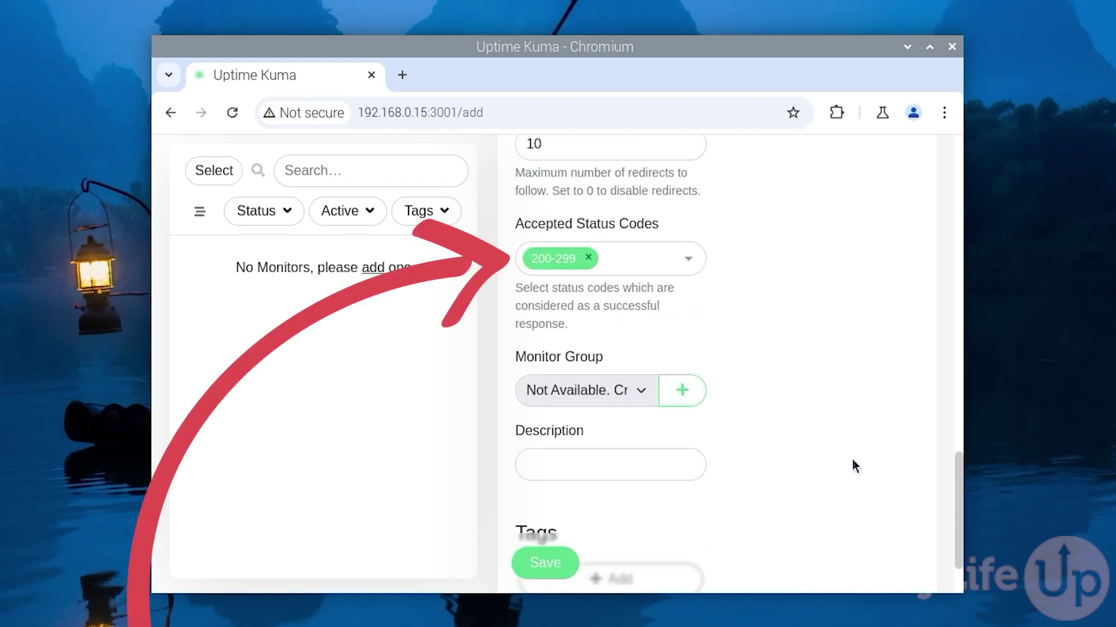
{"action": "scroll", "coordinate": [845, 457], "scroll_direction": "down", "scroll_amount": 2}
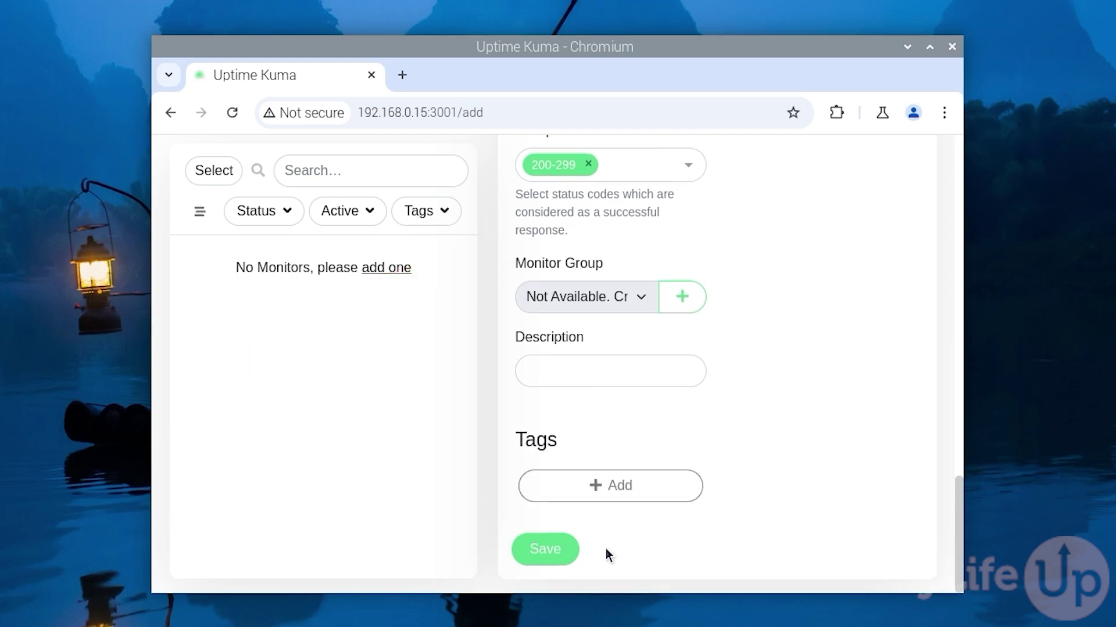
- Save the Pi My Life Up monitor with its default settings
{"action": "left_click", "coordinate": [552, 559]}
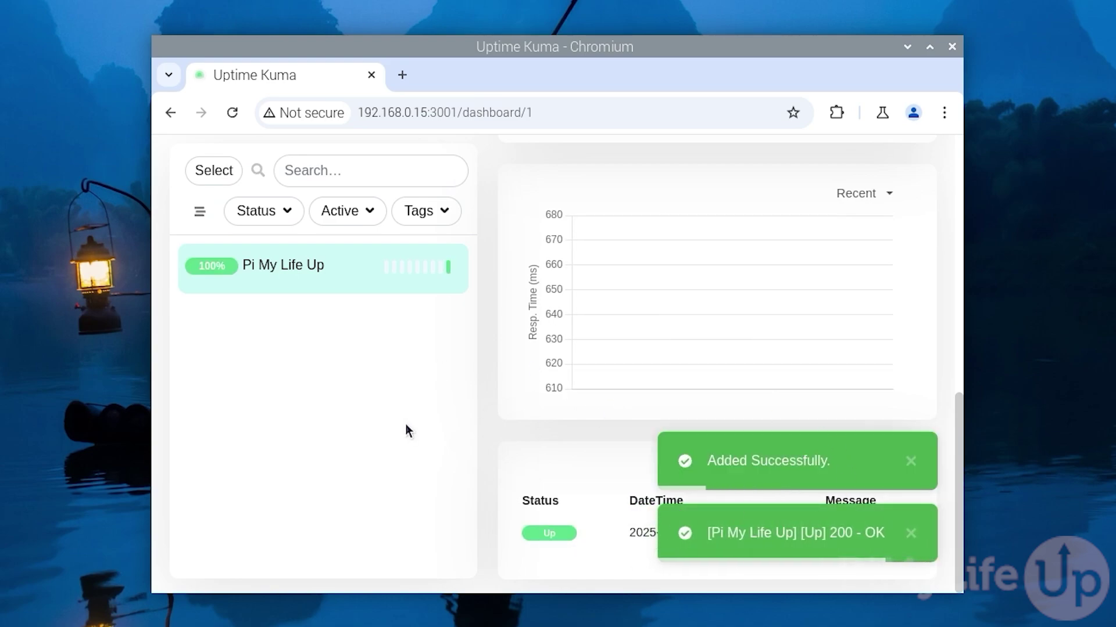
{"action": "scroll", "coordinate": [406, 425], "scroll_direction": "up", "scroll_amount": 3}
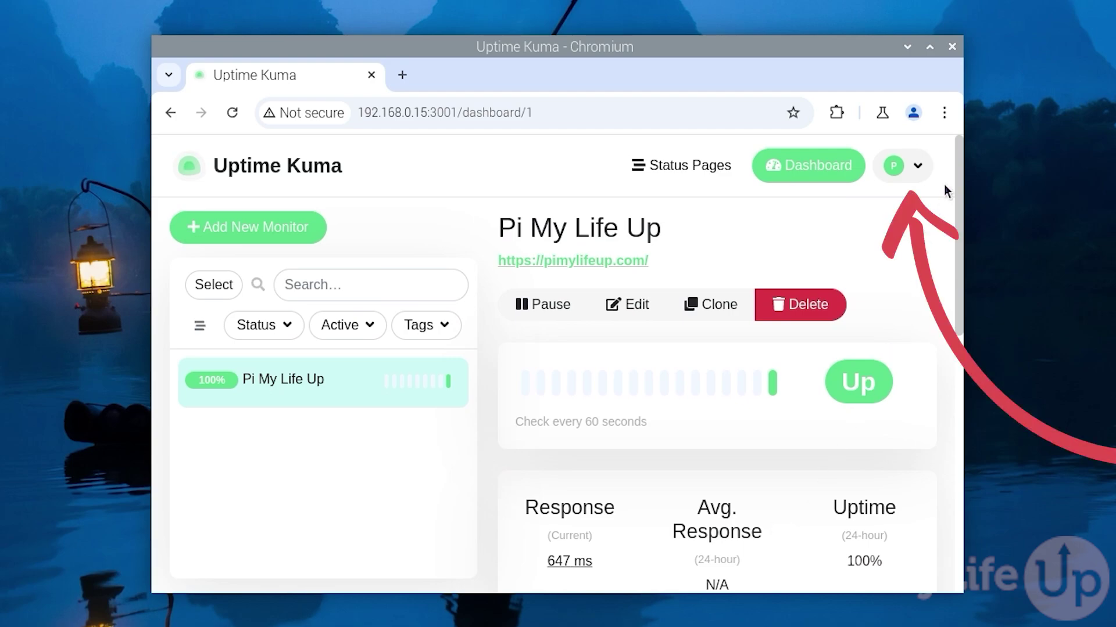
- Switch Uptime Kuma's appearance theme to Dark from the Settings menu
{"action": "left_click", "coordinate": [905, 174]}
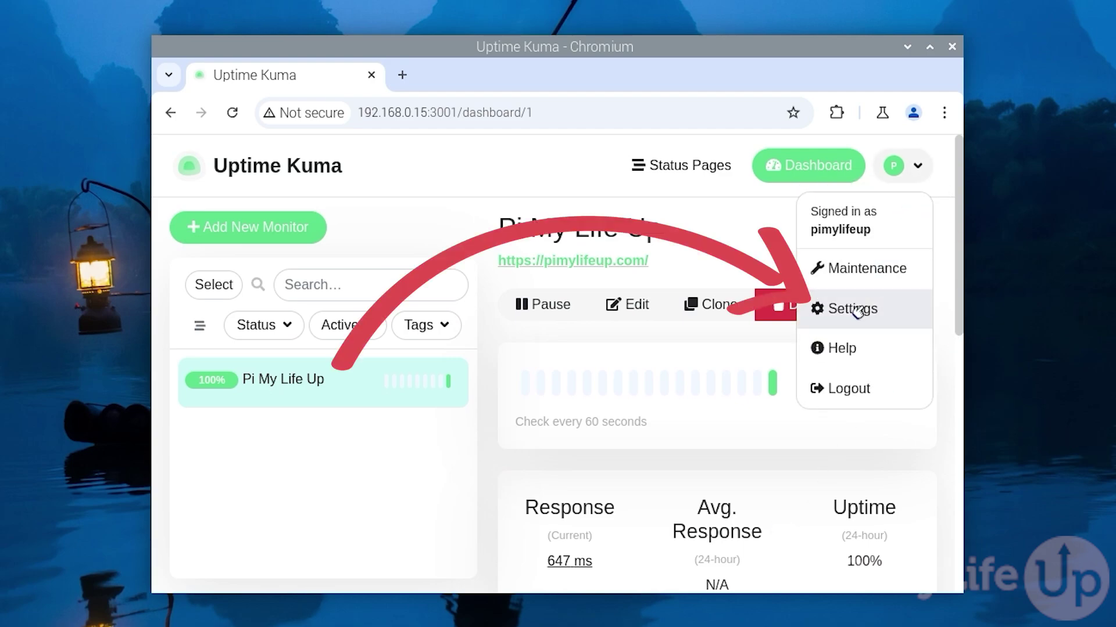
{"action": "left_click", "coordinate": [837, 304]}
{"action": "scroll", "coordinate": [945, 262], "scroll_direction": "down", "scroll_amount": 2}
{"action": "left_click", "coordinate": [573, 185]}
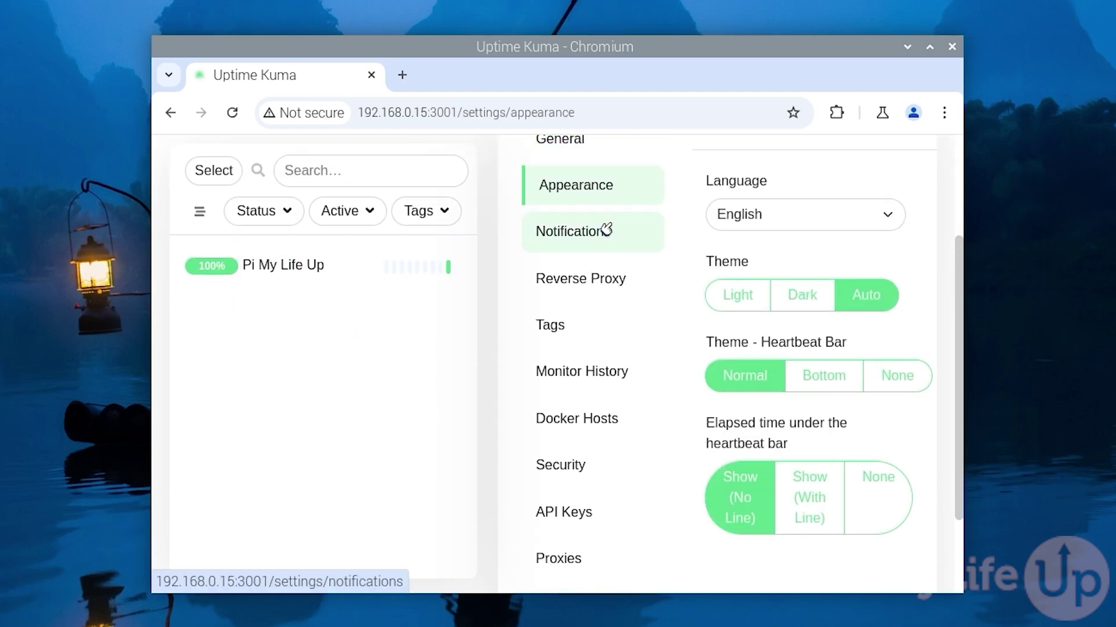
{"action": "left_click", "coordinate": [802, 294]}
- Browse the Notifications, Reverse Proxy, Tags, Monitor History, Docker Hosts and Security settings pages
{"action": "left_click", "coordinate": [580, 232]}
{"action": "left_click", "coordinate": [567, 288]}
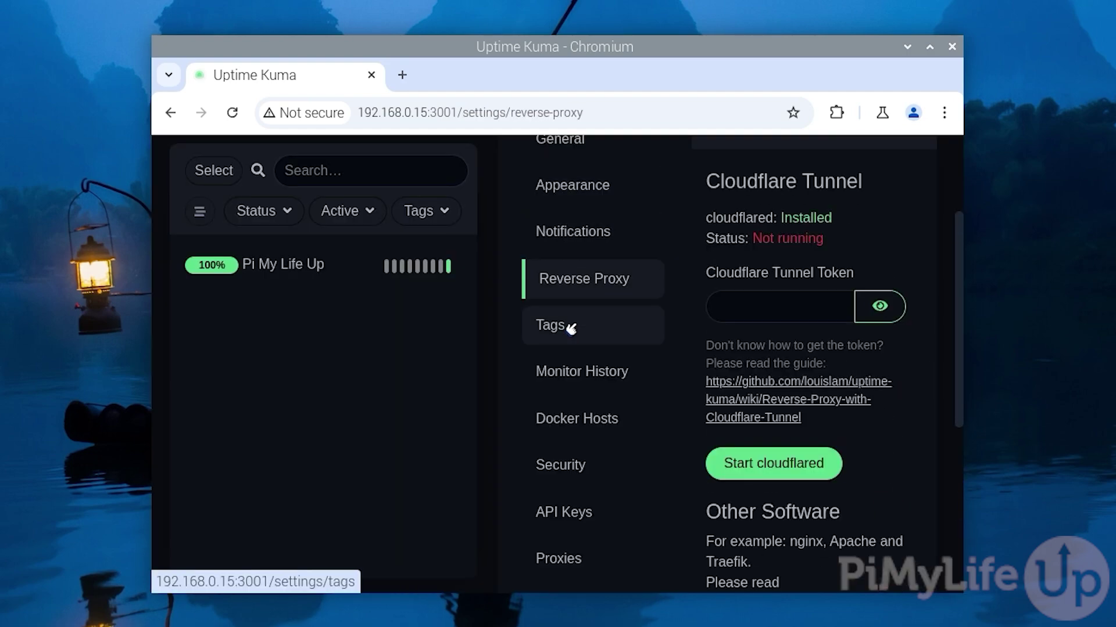
{"action": "left_click", "coordinate": [571, 328]}
{"action": "left_click", "coordinate": [598, 370]}
{"action": "left_click", "coordinate": [585, 458]}
{"action": "left_click", "coordinate": [584, 506]}
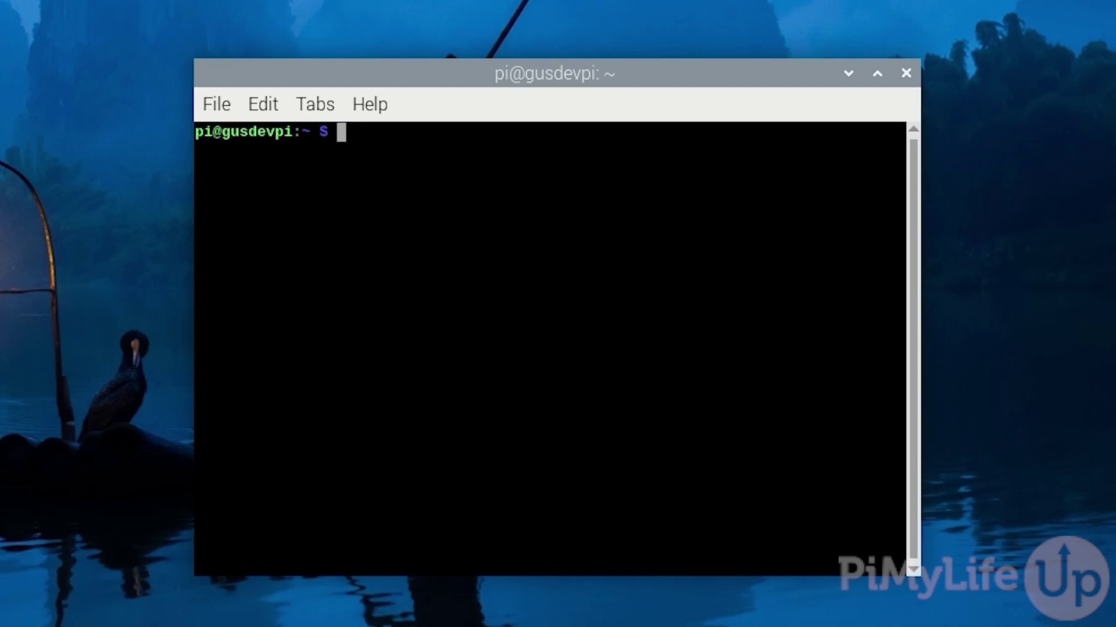
{"action": "type", "text": "cd /opt/stacks/uptimekuma"}
- In /opt/stacks/uptimekuma, run docker compose pull and docker compose up -d to update Uptime Kuma
{"action": "key", "text": "Return"}
{"action": "type", "text": "docker compose pull"}
{"action": "key", "text": "Return"}
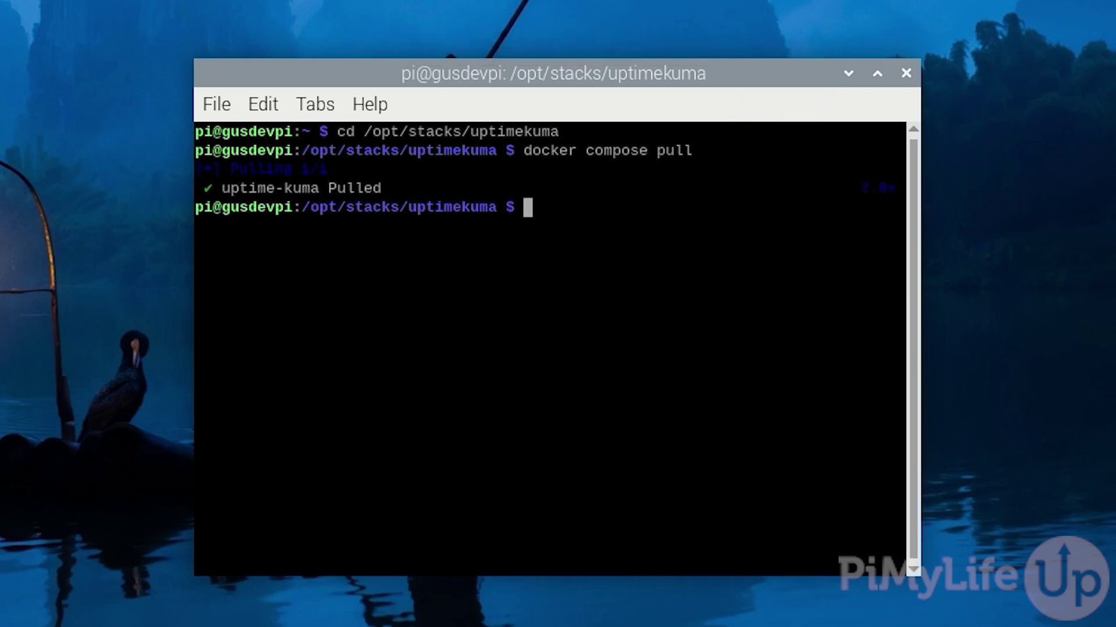
{"action": "type", "text": "docker compose up -d"}
{"action": "key", "text": "Return"}
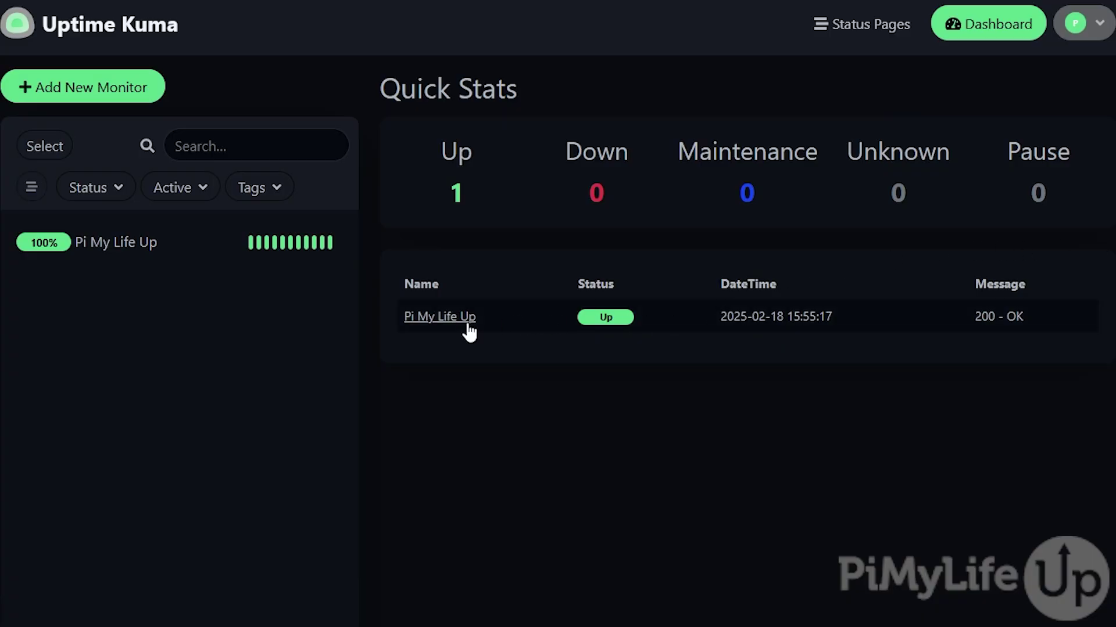
- Open the Pi My Life Up monitor's detail page showing Up, 215 ms and 100% uptime
{"action": "left_click", "coordinate": [463, 320]}
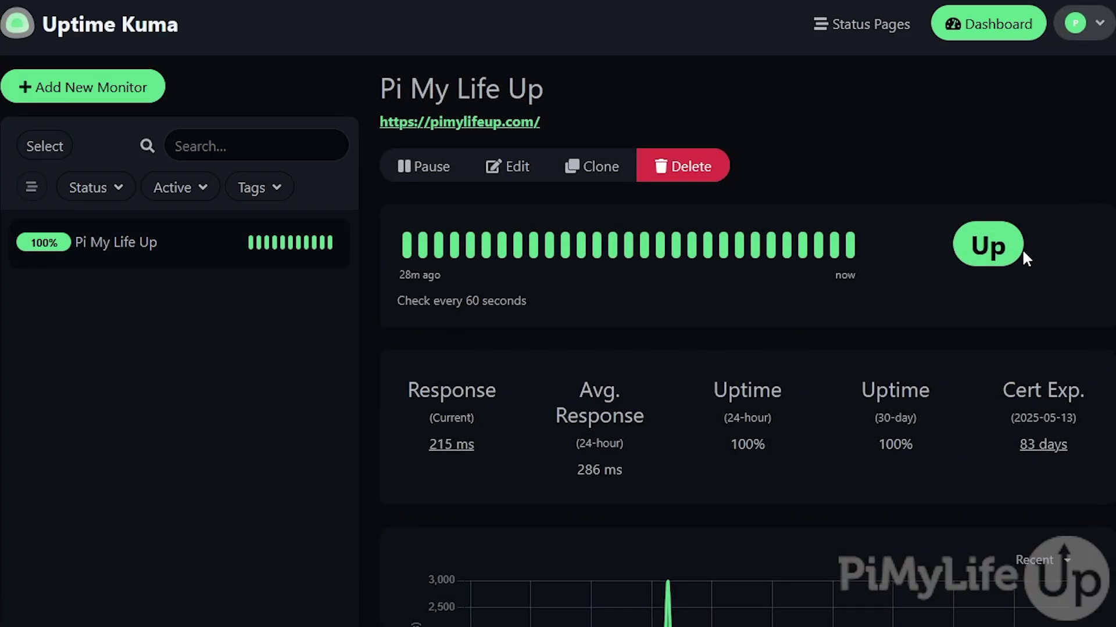
{"action": "middle_click", "coordinate": [1078, 122]}
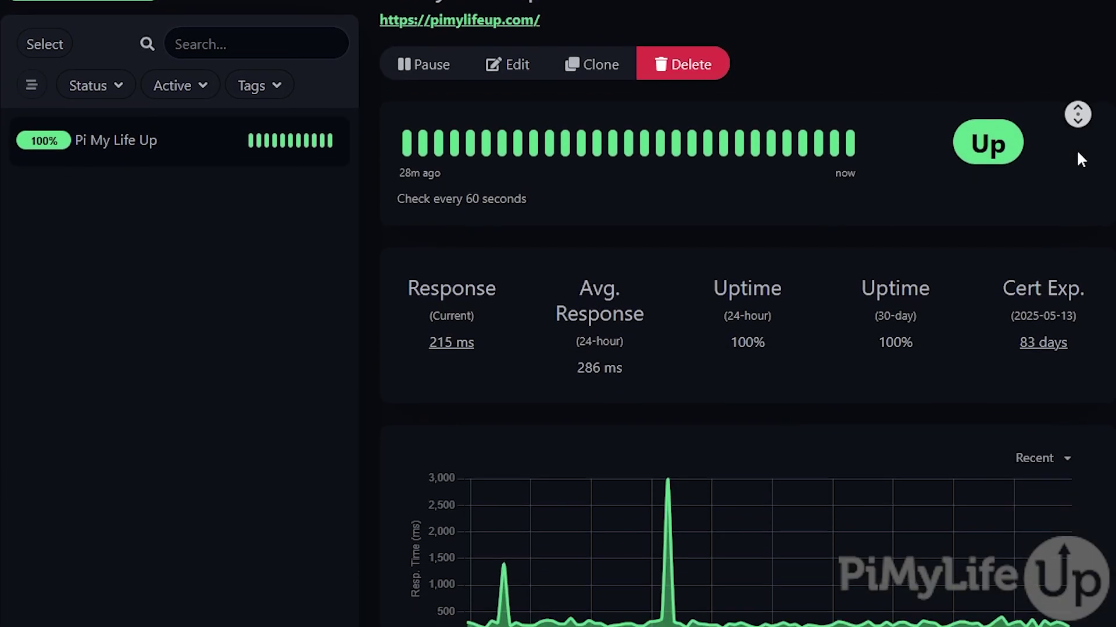